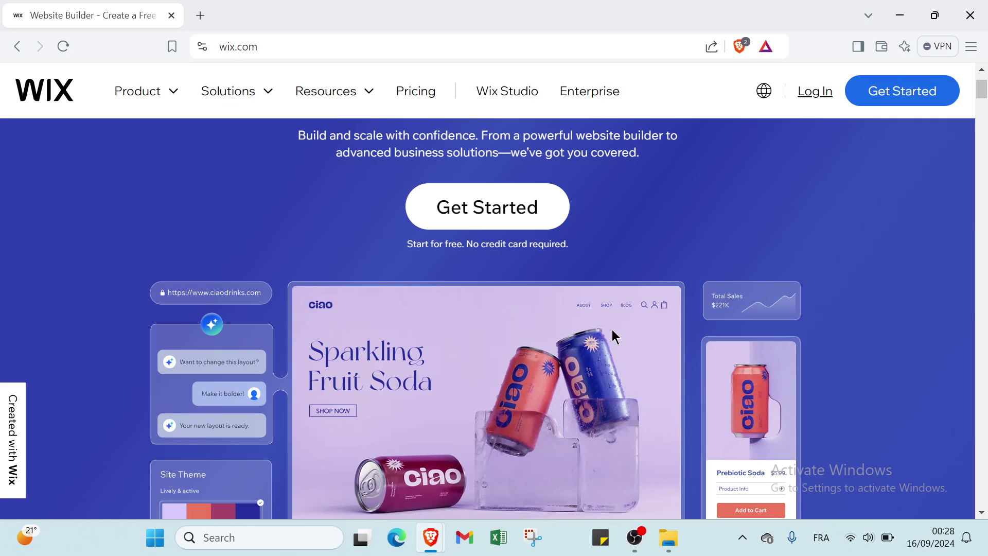
Scroll the Wix page and reveal its full web address in the address bar
{"action": "scroll", "coordinate": [612, 332], "scroll_direction": "down", "scroll_amount": 1}
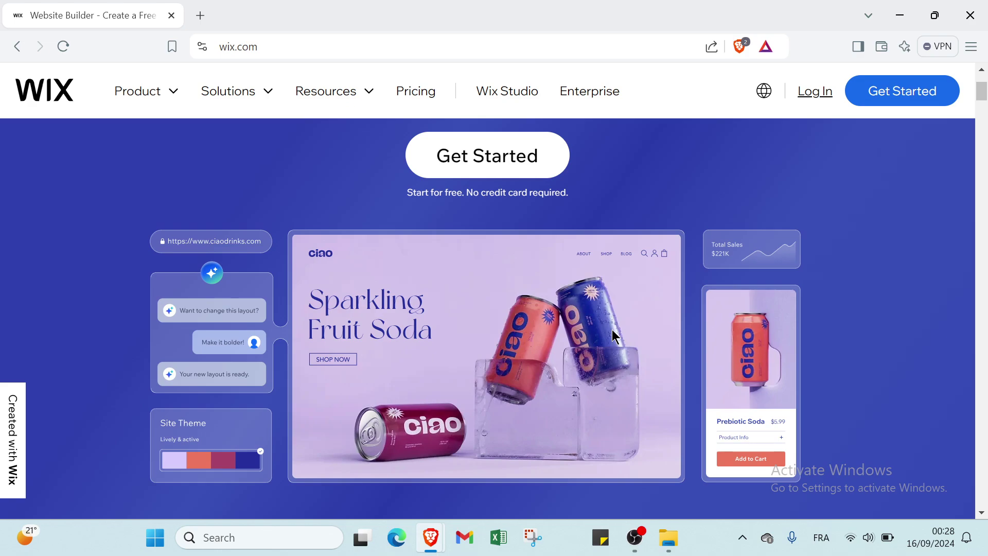
{"action": "scroll", "coordinate": [613, 335], "scroll_direction": "down", "scroll_amount": 2}
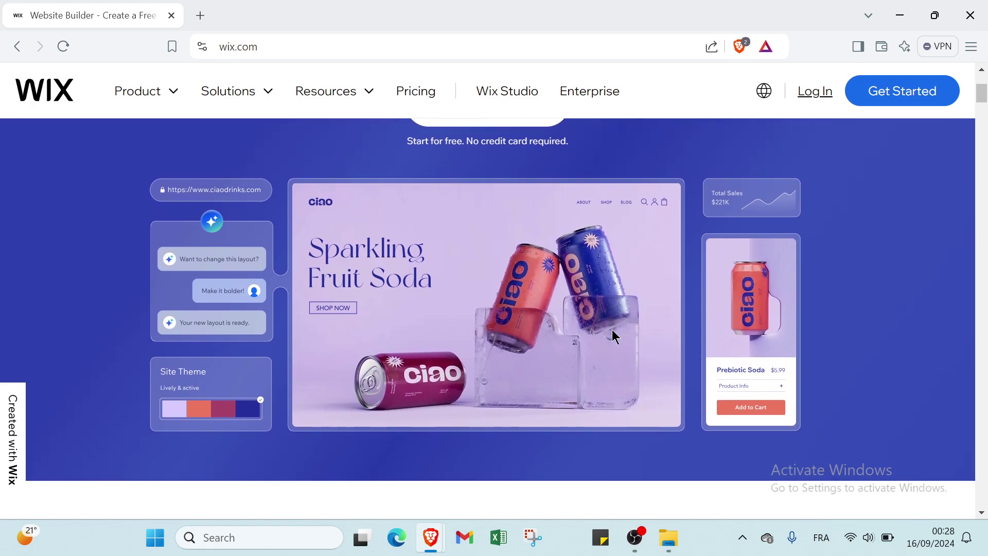
{"action": "scroll", "coordinate": [618, 329], "scroll_direction": "up", "scroll_amount": 5}
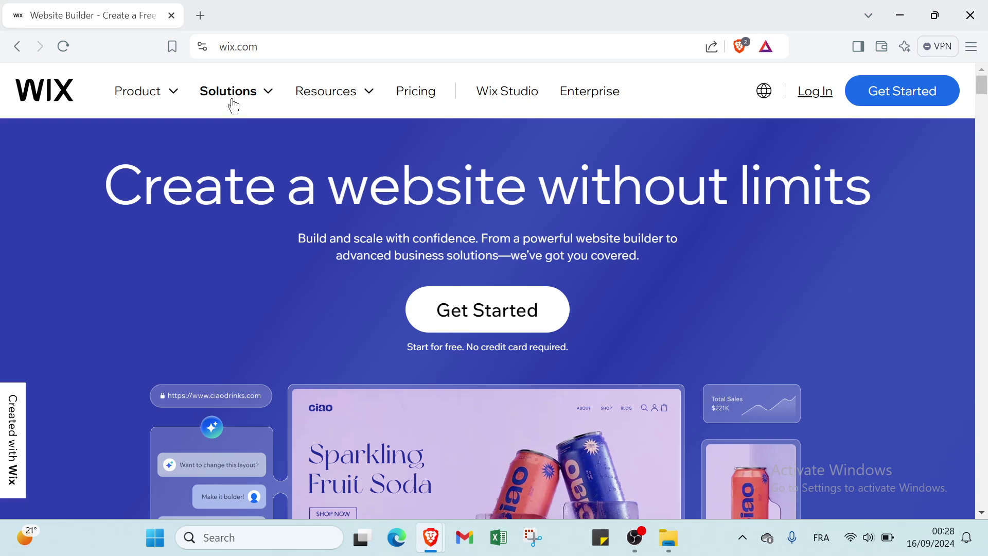
{"action": "left_click", "coordinate": [221, 48]}
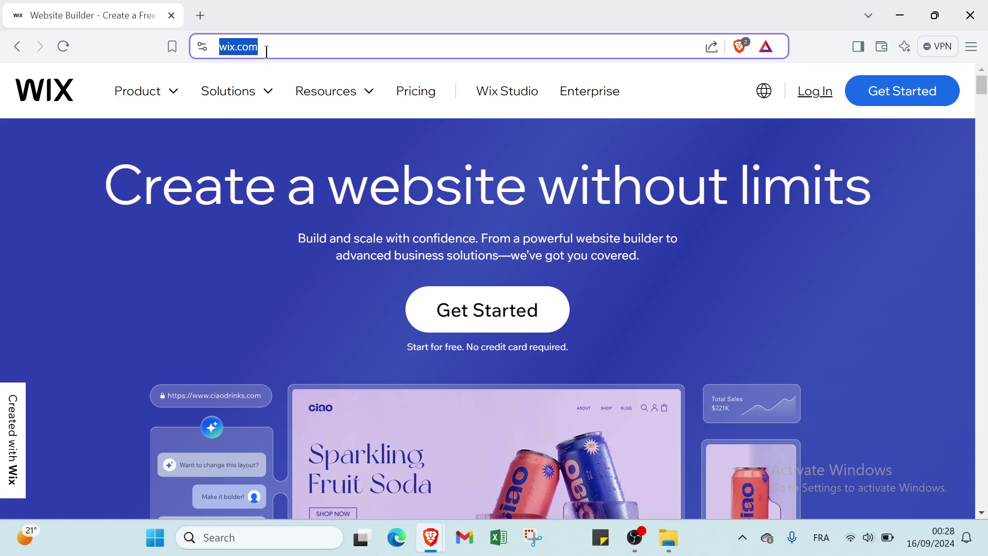
{"action": "left_click", "coordinate": [276, 58]}
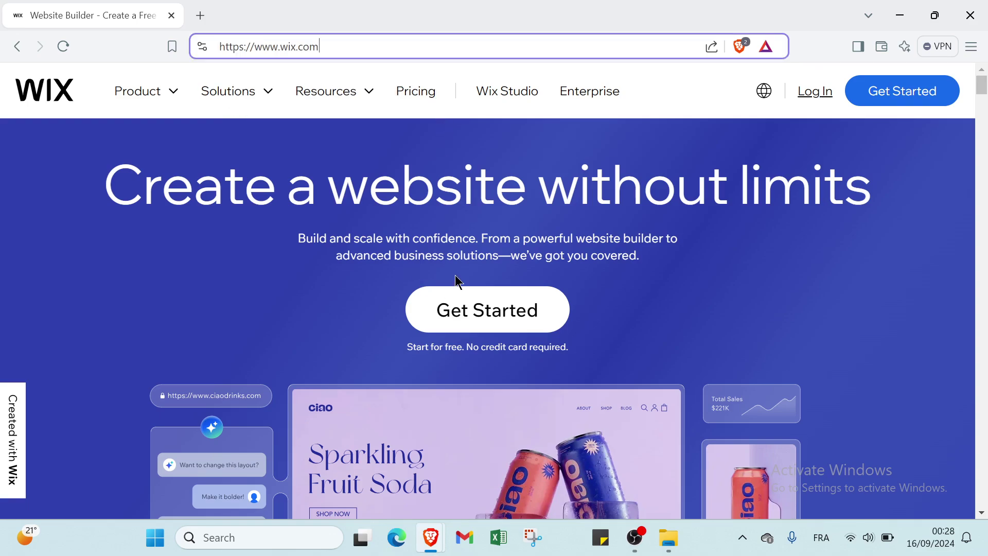
{"action": "scroll", "coordinate": [454, 275], "scroll_direction": "down", "scroll_amount": 3}
{"action": "scroll", "coordinate": [455, 282], "scroll_direction": "up", "scroll_amount": 3}
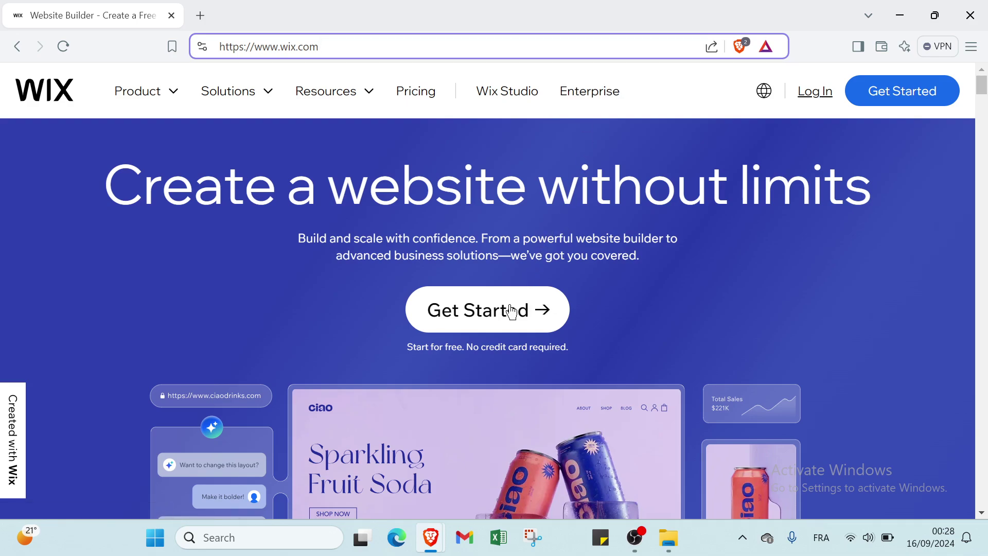
Scroll through the Wix home page to review it, then return to the top
{"action": "scroll", "coordinate": [507, 309], "scroll_direction": "down", "scroll_amount": 2}
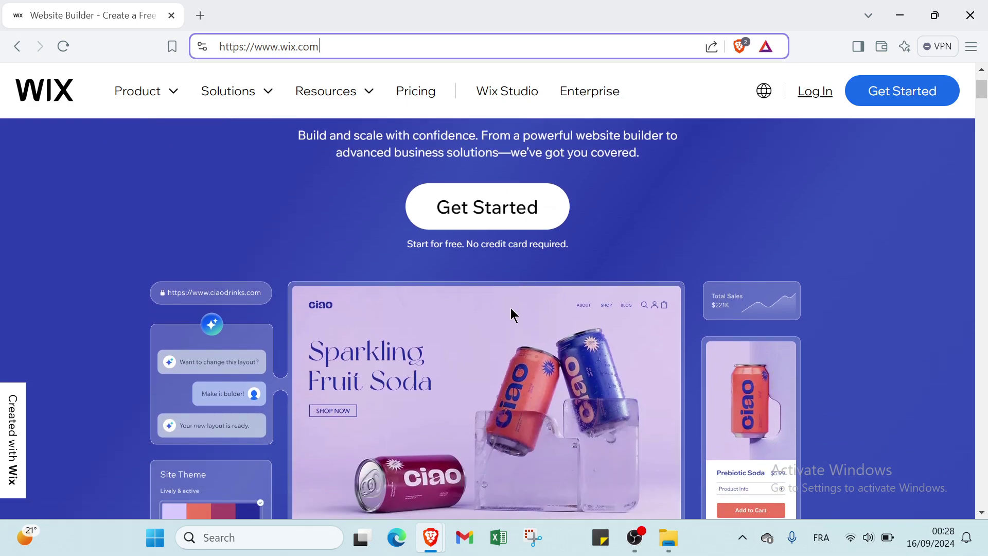
{"action": "scroll", "coordinate": [510, 308], "scroll_direction": "down", "scroll_amount": 2}
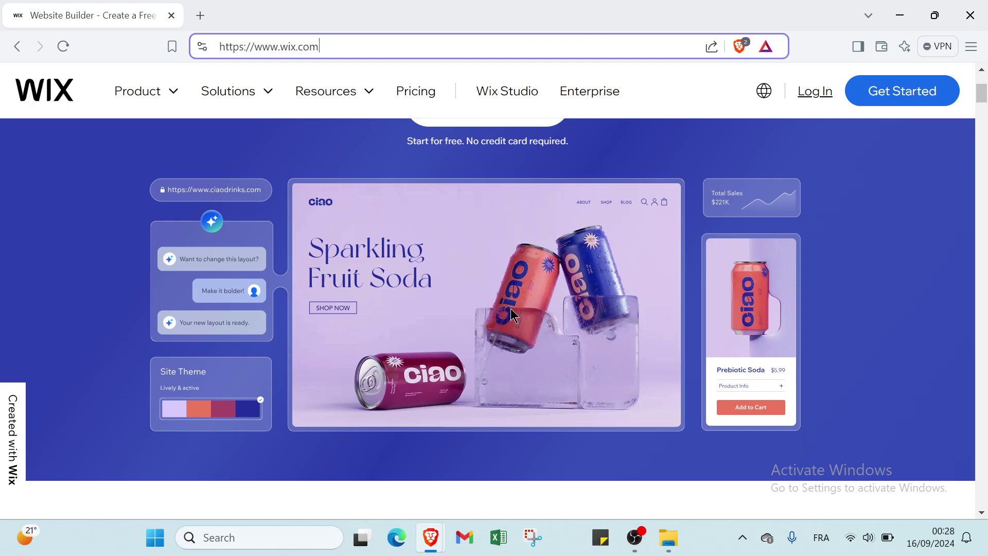
{"action": "scroll", "coordinate": [512, 314], "scroll_direction": "down", "scroll_amount": 1}
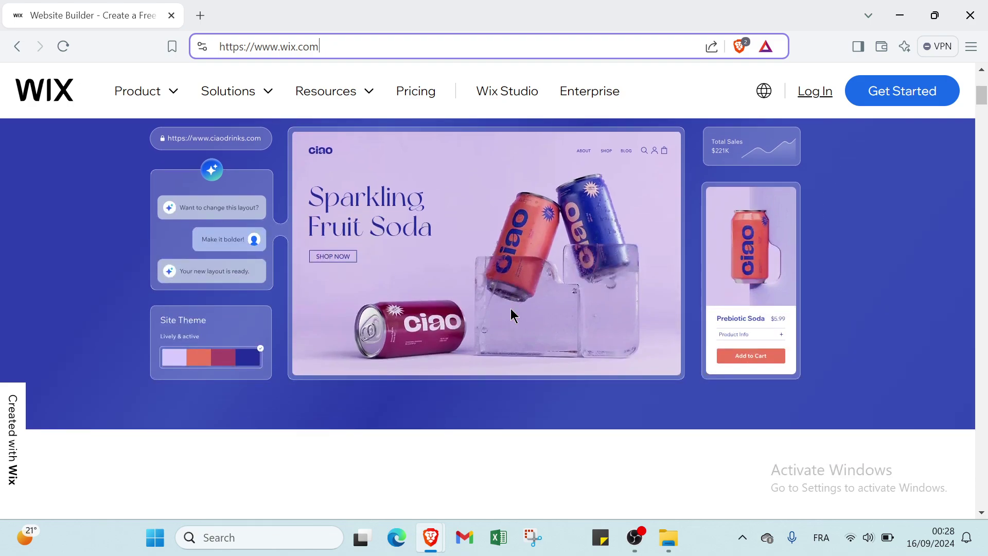
{"action": "scroll", "coordinate": [511, 310], "scroll_direction": "down", "scroll_amount": 3}
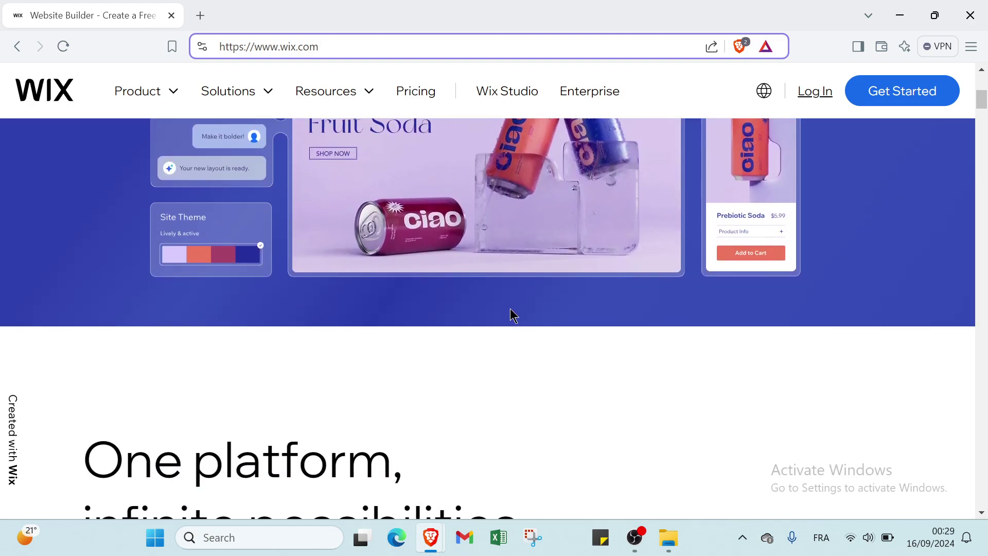
{"action": "scroll", "coordinate": [511, 309], "scroll_direction": "down", "scroll_amount": 2}
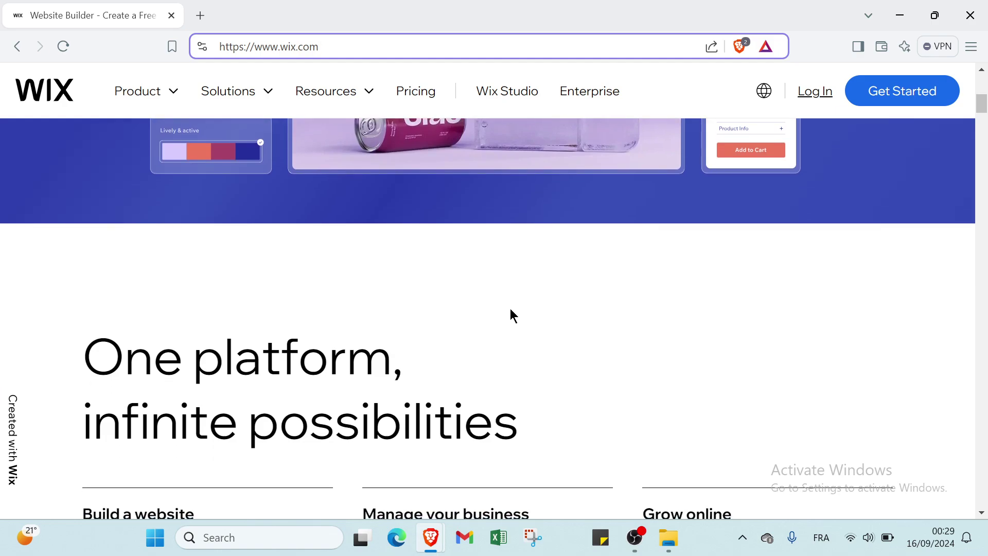
{"action": "scroll", "coordinate": [511, 310], "scroll_direction": "down", "scroll_amount": 2}
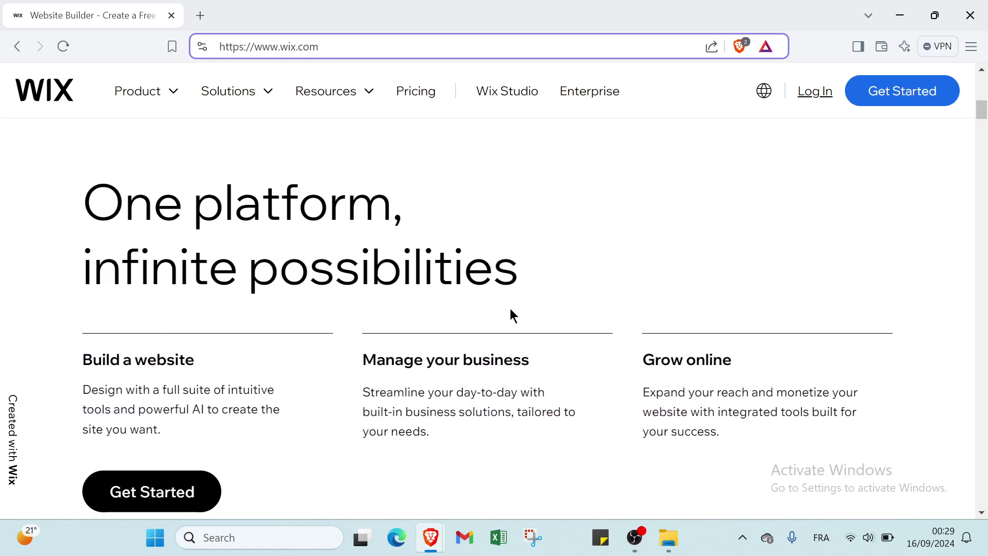
{"action": "scroll", "coordinate": [512, 314], "scroll_direction": "down", "scroll_amount": 1}
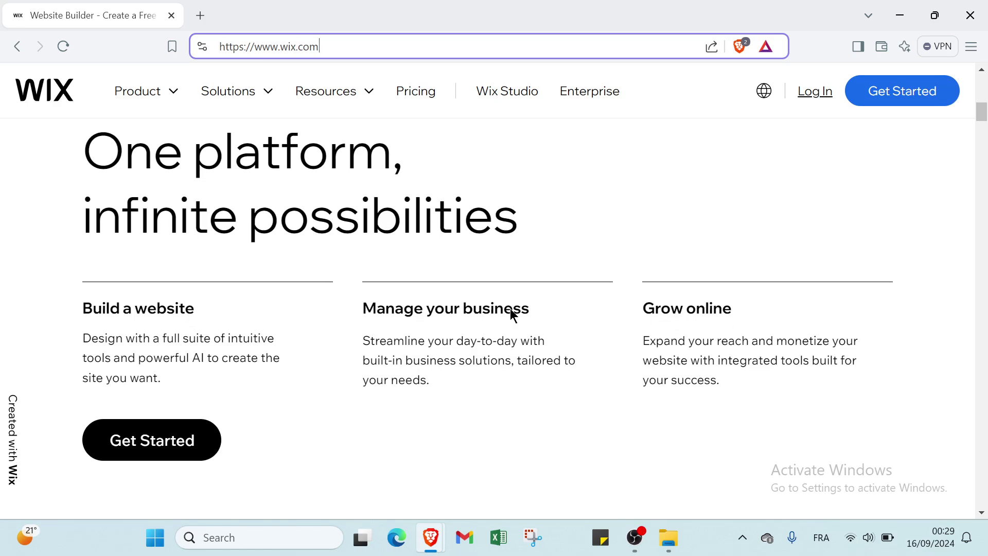
{"action": "scroll", "coordinate": [510, 310], "scroll_direction": "down", "scroll_amount": 2}
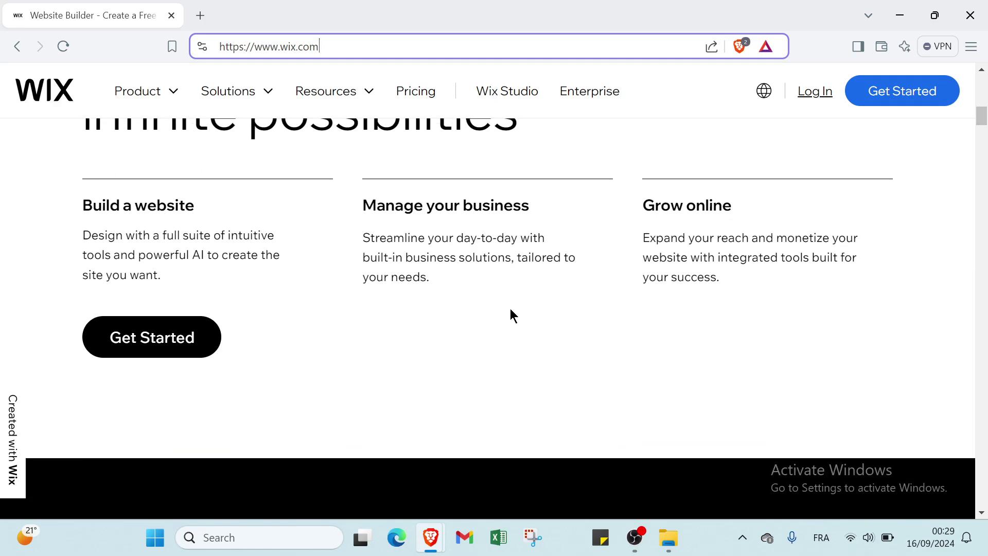
{"action": "scroll", "coordinate": [511, 310], "scroll_direction": "down", "scroll_amount": 2}
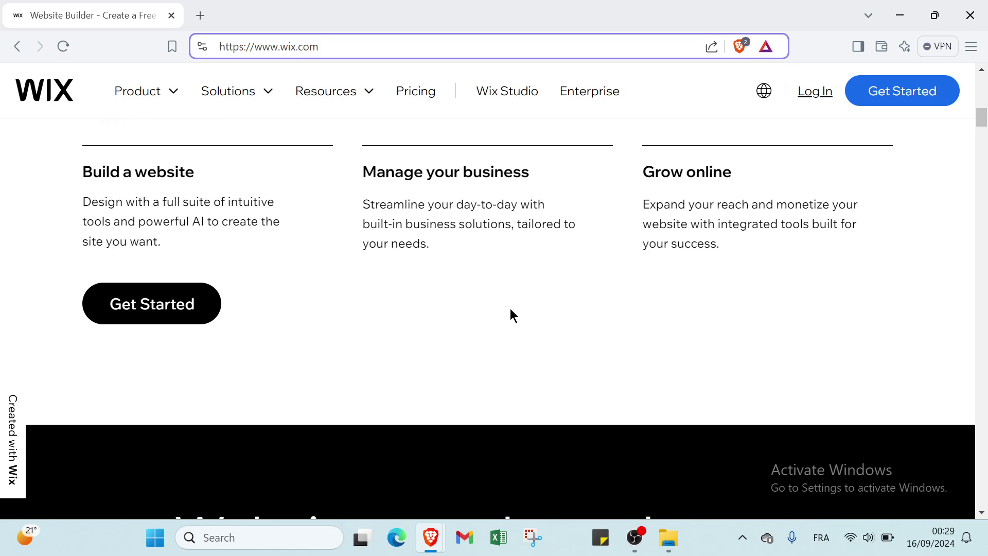
{"action": "scroll", "coordinate": [511, 310], "scroll_direction": "down", "scroll_amount": 1}
{"action": "scroll", "coordinate": [510, 308], "scroll_direction": "down", "scroll_amount": 1}
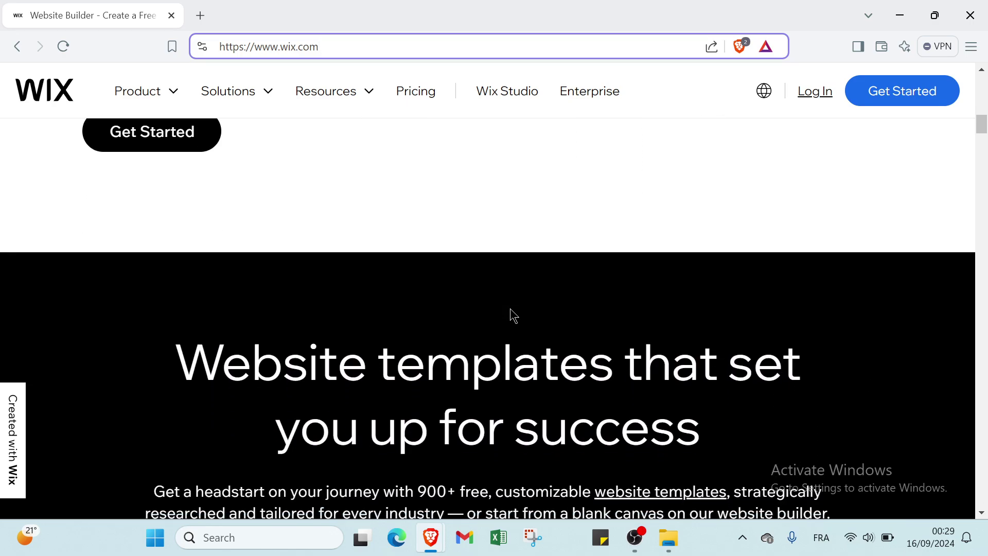
{"action": "scroll", "coordinate": [511, 308], "scroll_direction": "down", "scroll_amount": 7}
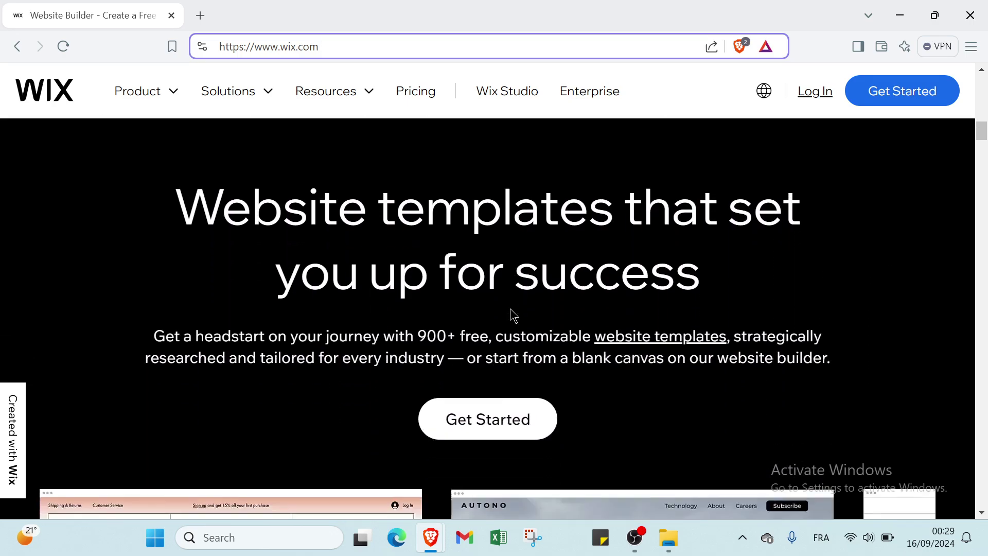
{"action": "scroll", "coordinate": [511, 313], "scroll_direction": "down", "scroll_amount": 15}
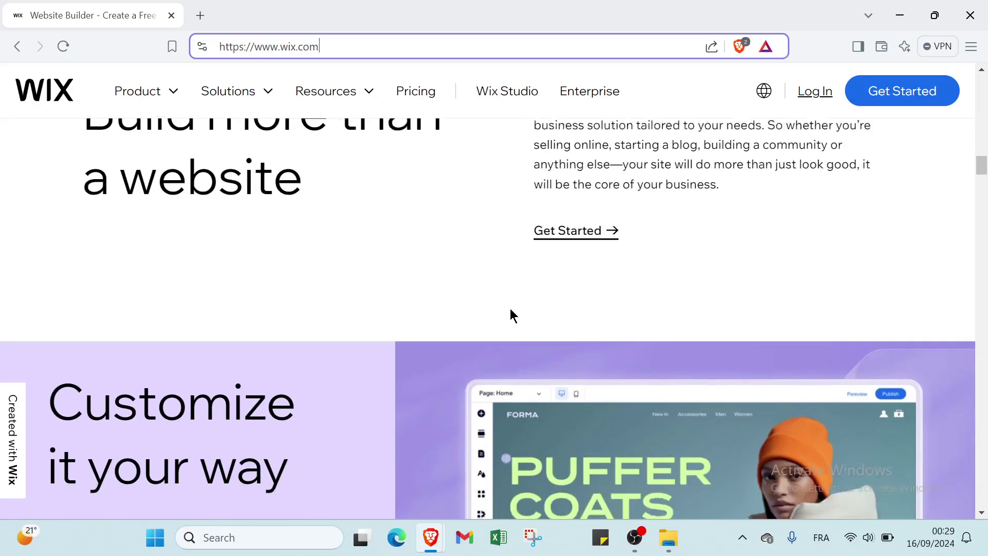
{"action": "scroll", "coordinate": [511, 310], "scroll_direction": "down", "scroll_amount": 20}
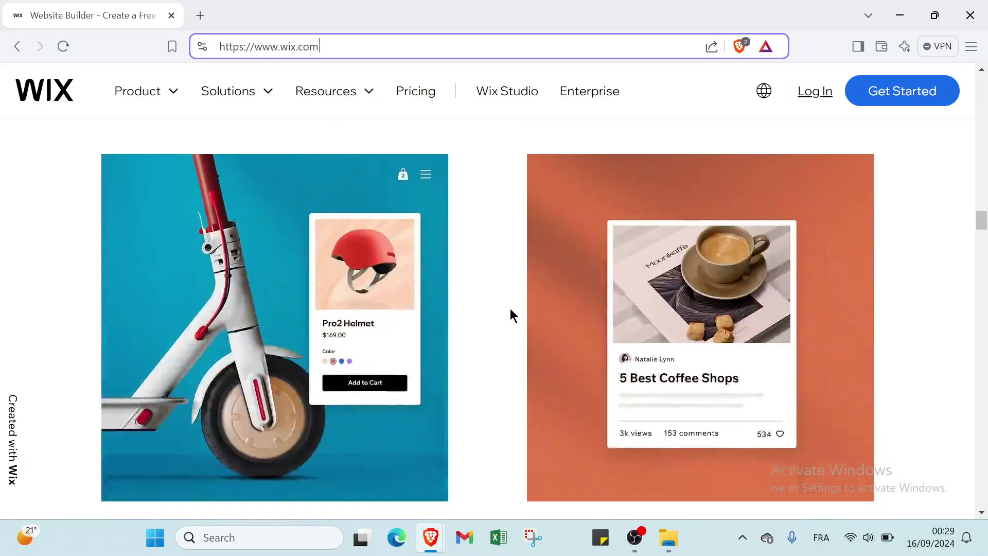
{"action": "scroll", "coordinate": [510, 310], "scroll_direction": "down", "scroll_amount": 20}
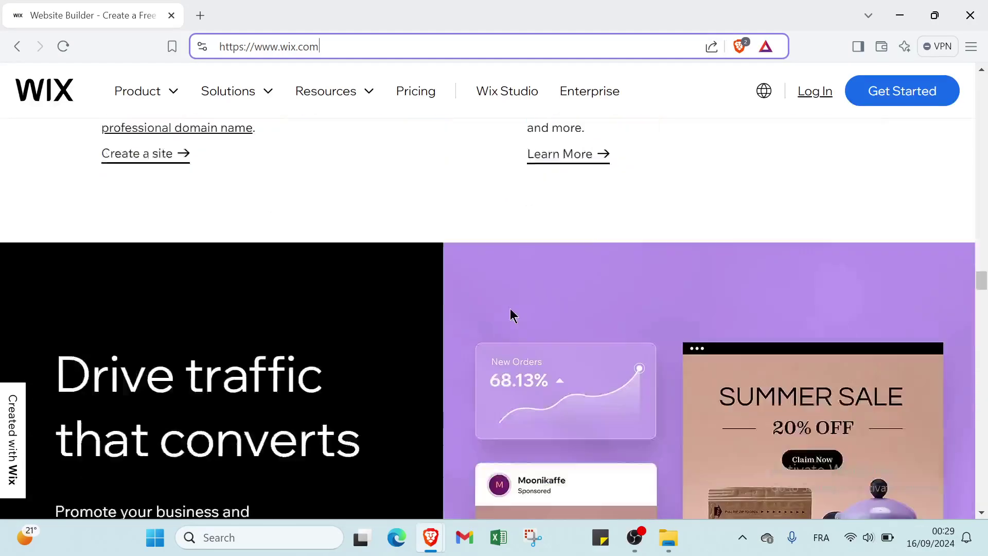
{"action": "scroll", "coordinate": [512, 315], "scroll_direction": "down", "scroll_amount": 20}
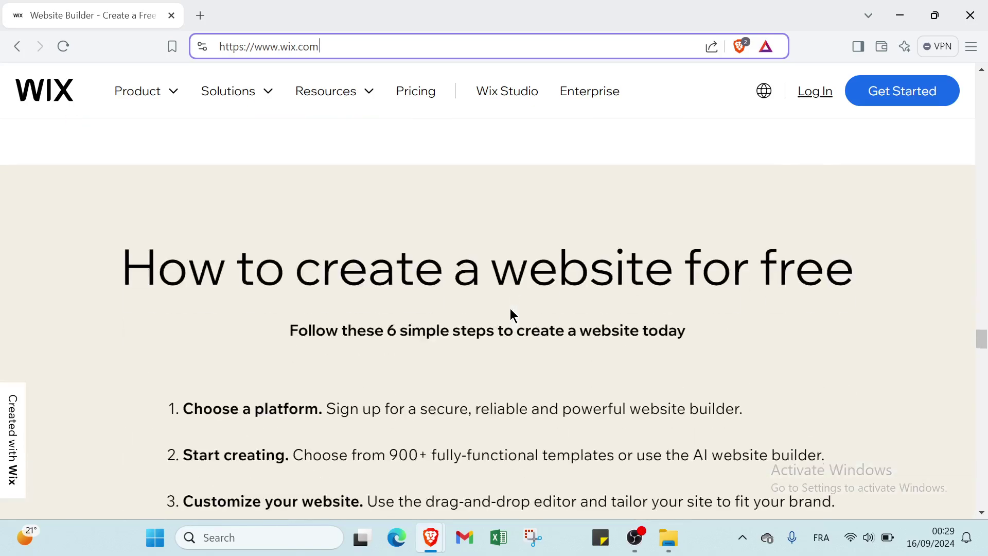
{"action": "scroll", "coordinate": [511, 308], "scroll_direction": "up", "scroll_amount": 4}
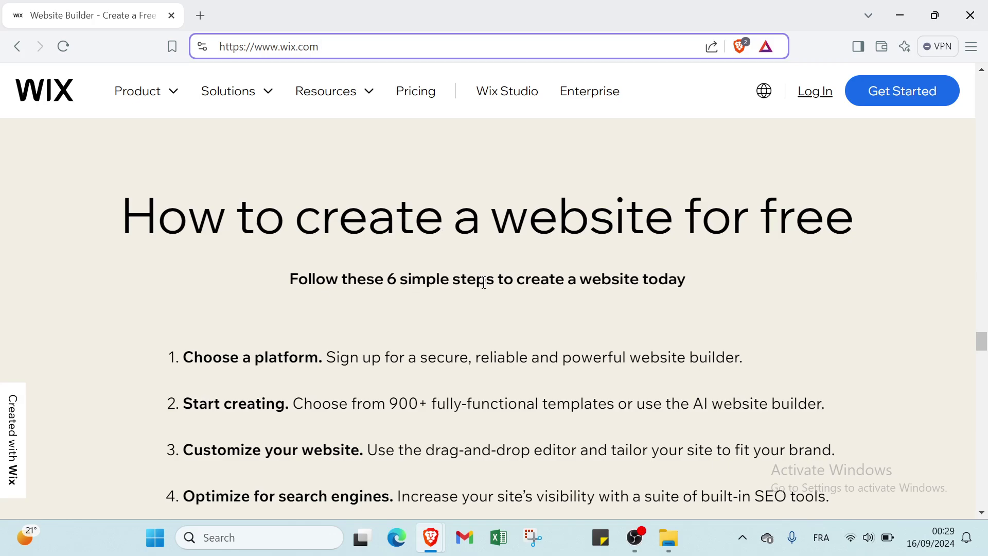
{"action": "scroll", "coordinate": [465, 333], "scroll_direction": "down", "scroll_amount": 1}
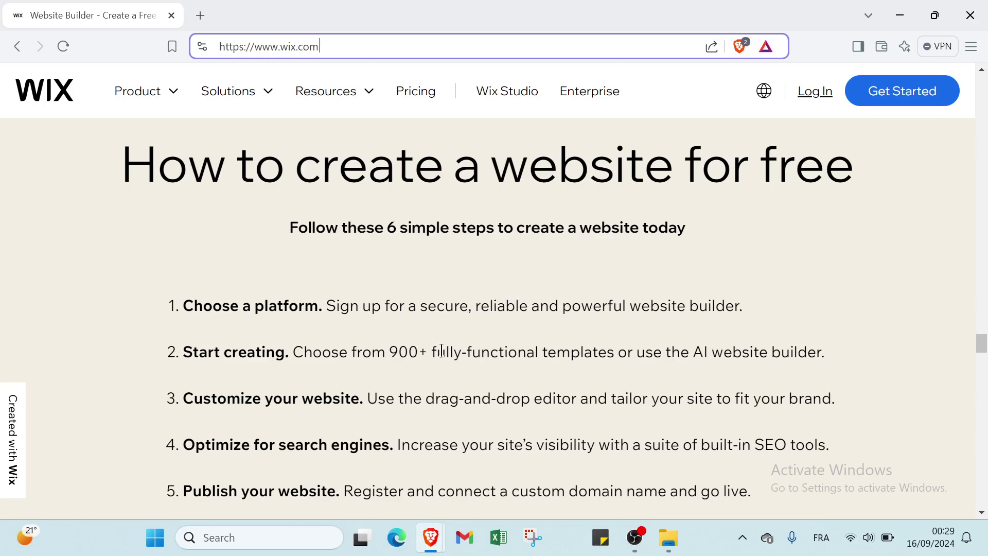
{"action": "scroll", "coordinate": [230, 344], "scroll_direction": "down", "scroll_amount": 1}
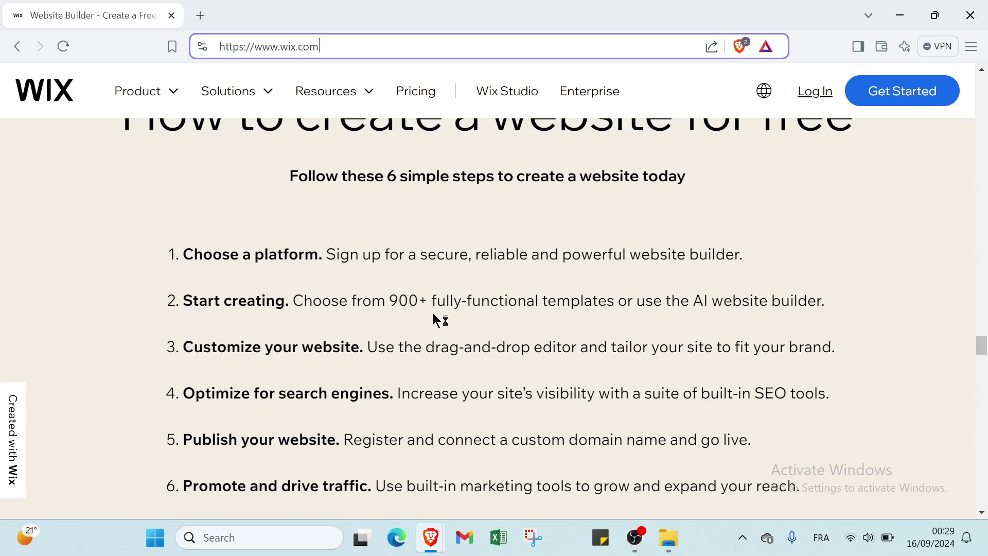
{"action": "scroll", "coordinate": [239, 333], "scroll_direction": "down", "scroll_amount": 1}
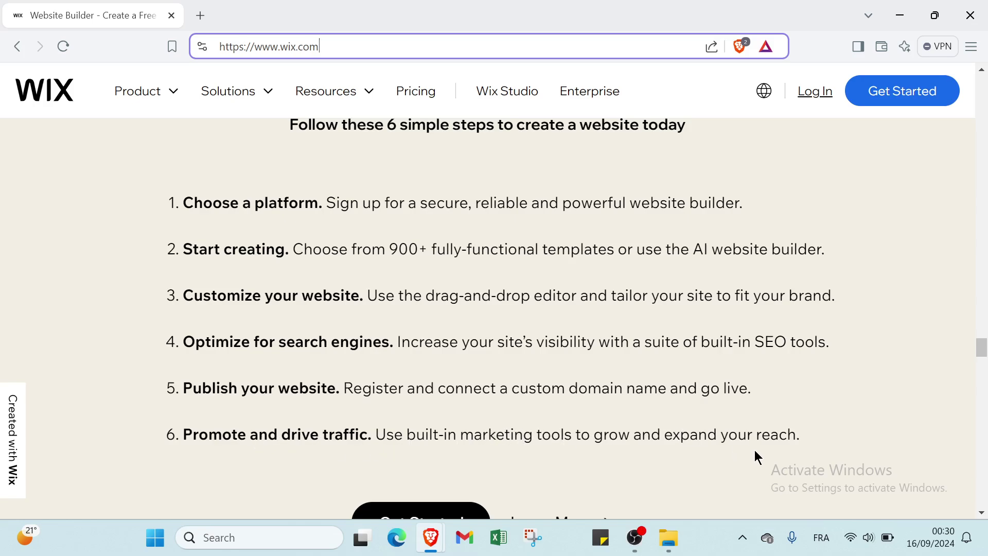
{"action": "scroll", "coordinate": [754, 455], "scroll_direction": "up", "scroll_amount": 7}
{"action": "scroll", "coordinate": [740, 431], "scroll_direction": "up", "scroll_amount": 14}
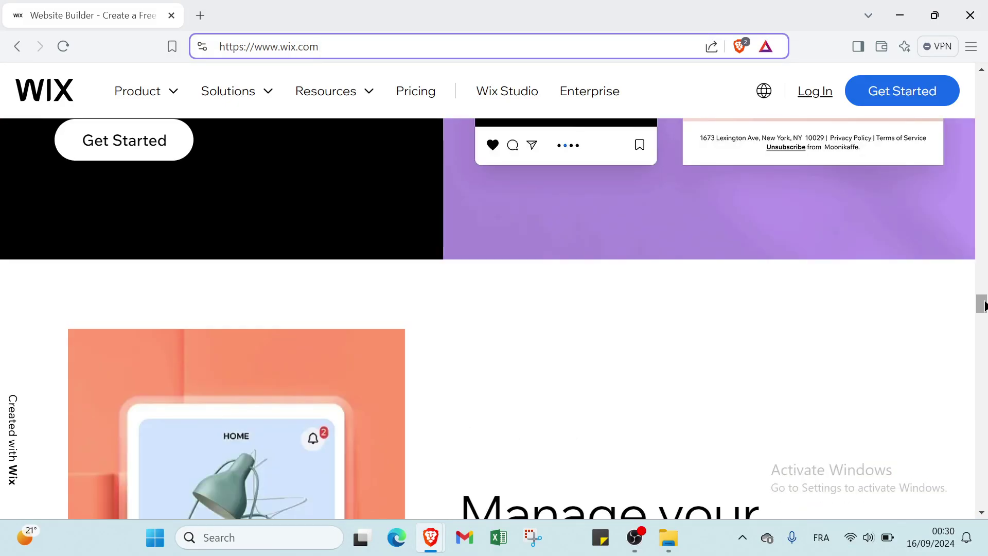
{"action": "left_click_drag", "start_coordinate": [983, 305], "coordinate": [983, 86]}
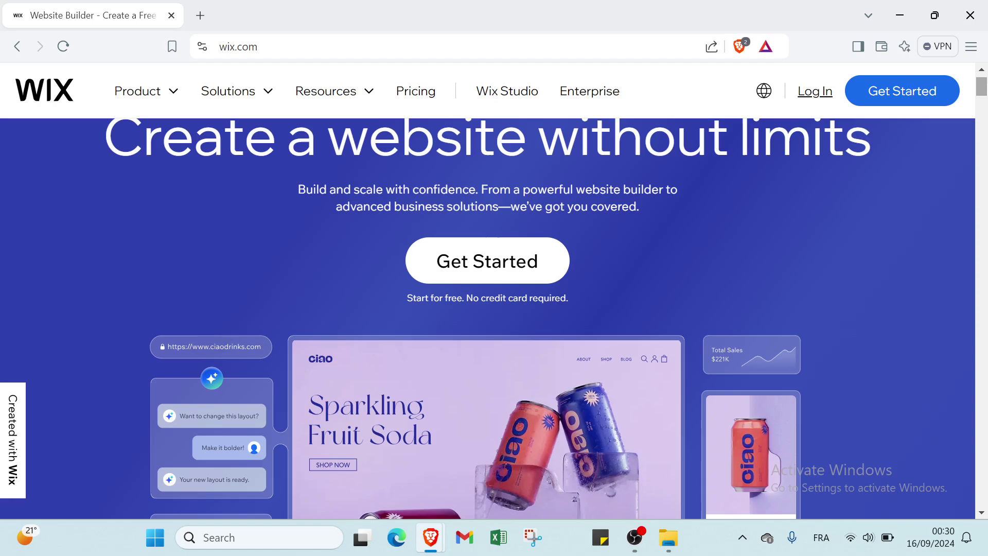
Start Wix sign-up and enter the account e-mail address in both Email and Confirm email fields
{"action": "left_click", "coordinate": [921, 106]}
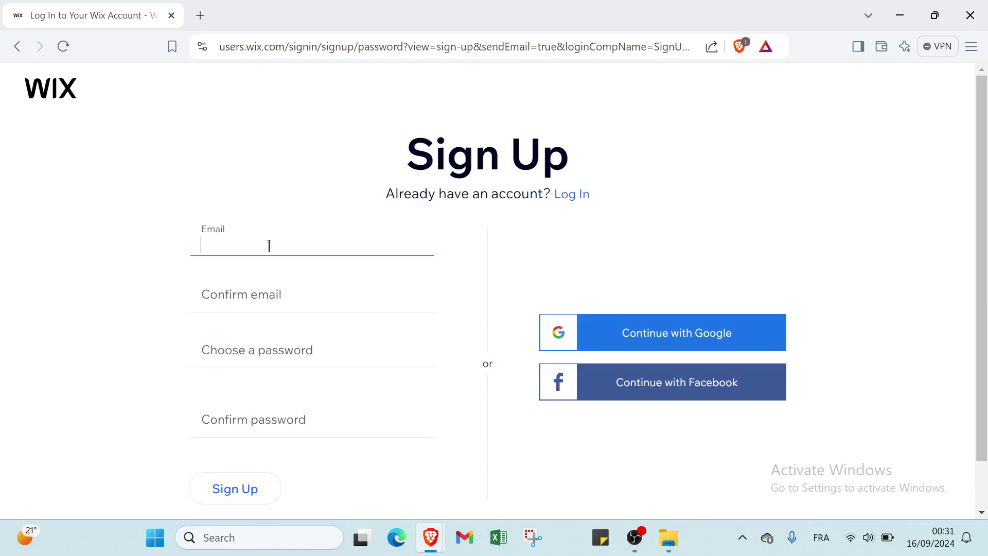
{"action": "key", "text": "ctrl+v"}
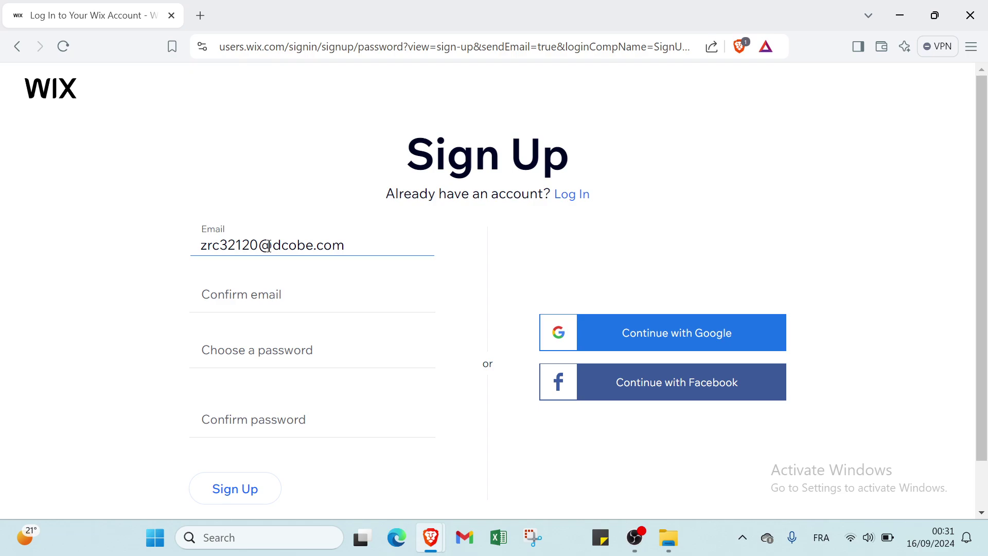
{"action": "left_click", "coordinate": [254, 293]}
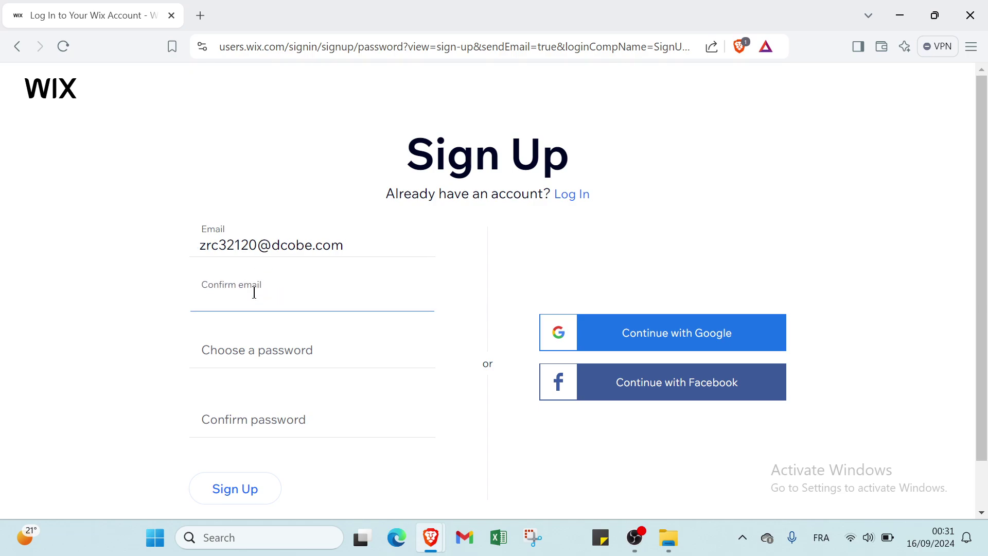
{"action": "type", "text": "ZR"}
{"action": "key", "text": "BackSpace"}
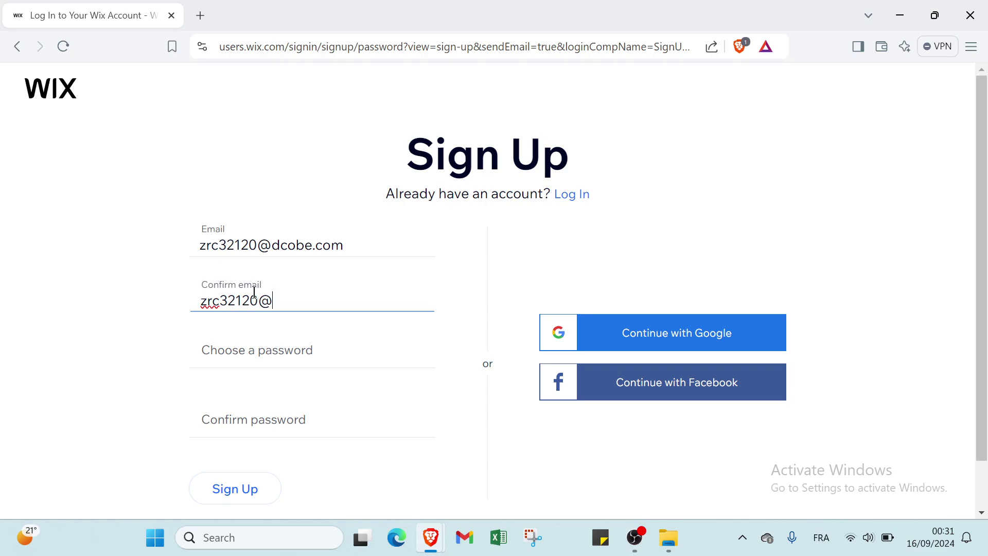
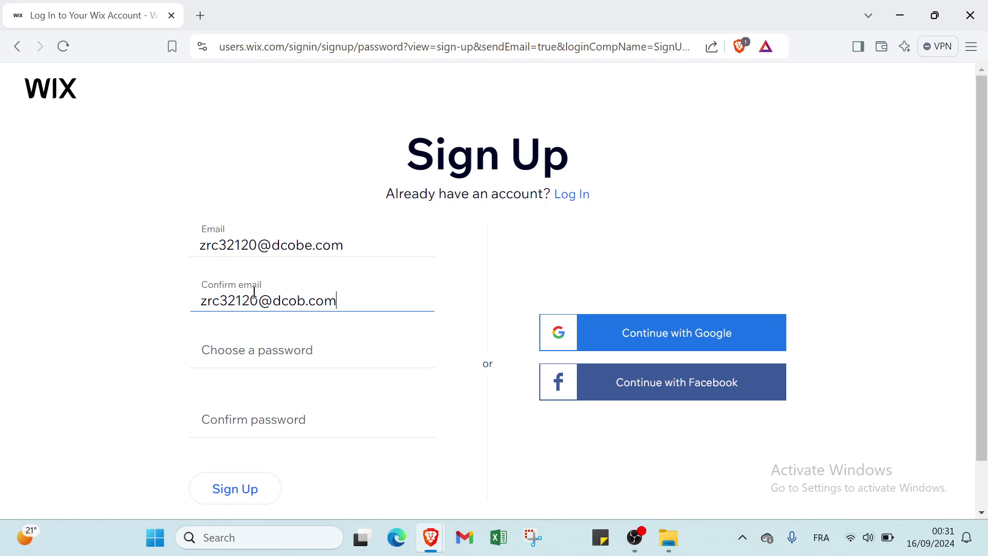
Enter a Good-rated account password and repeat it in the Confirm password field
{"action": "left_click", "coordinate": [273, 355]}
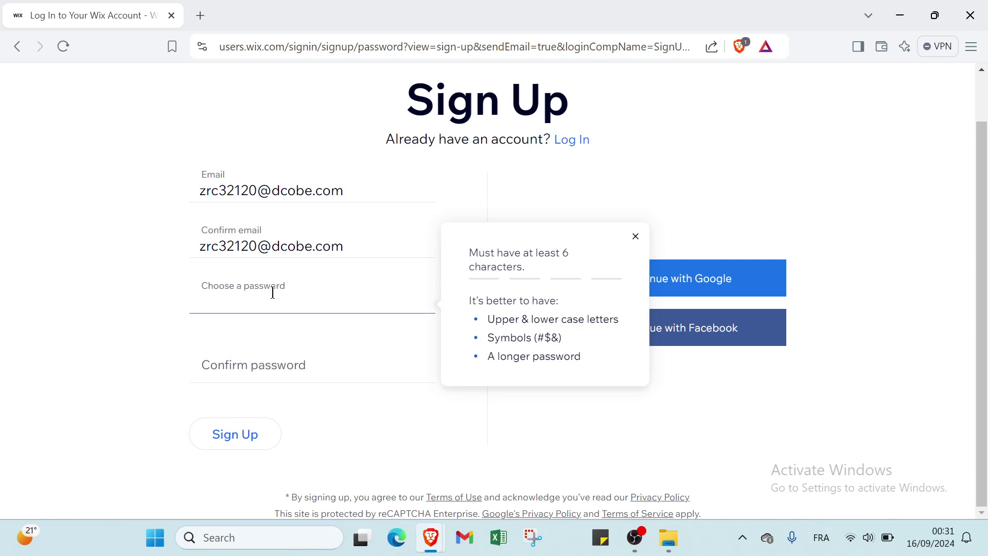
{"action": "type", "text": "••••••"}
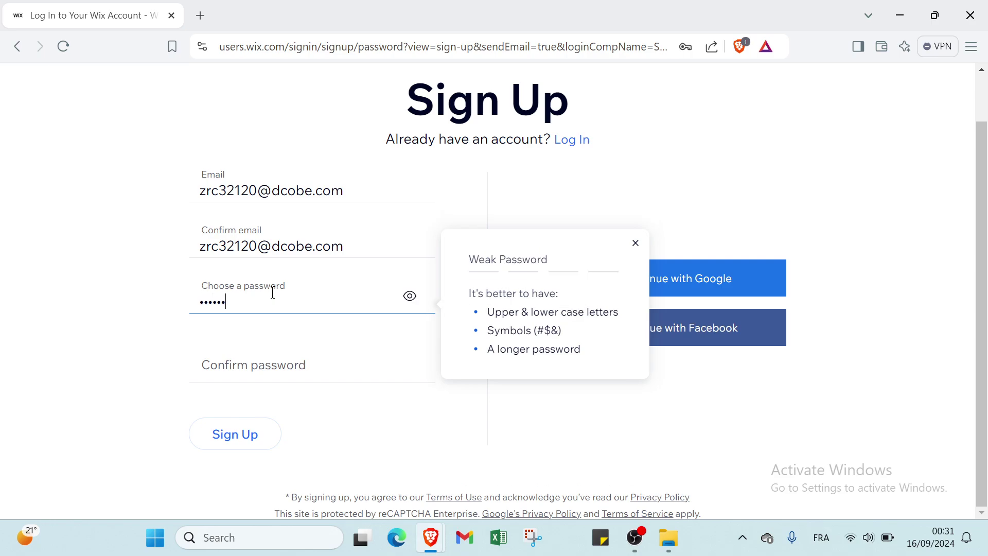
{"action": "type", "text": "•••"}
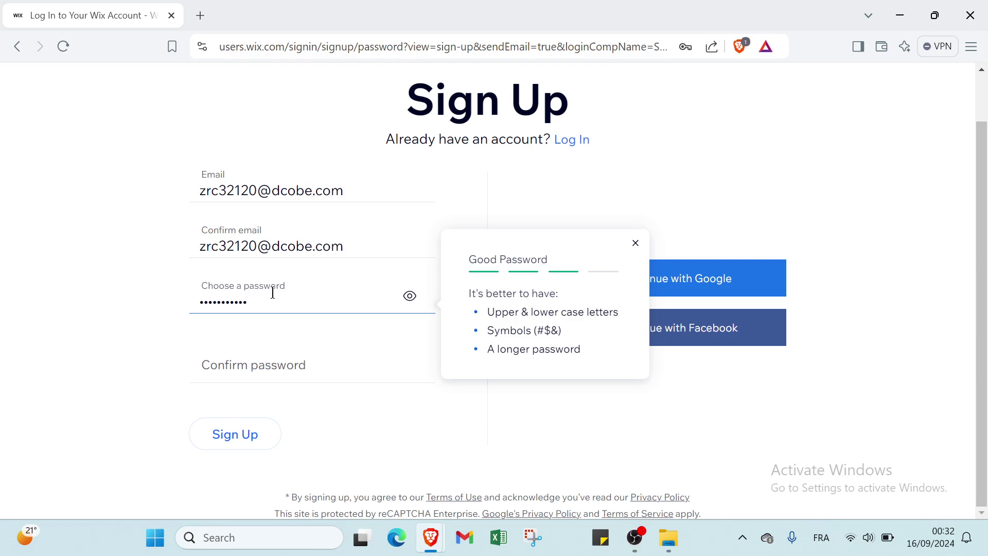
{"action": "left_click", "coordinate": [279, 358]}
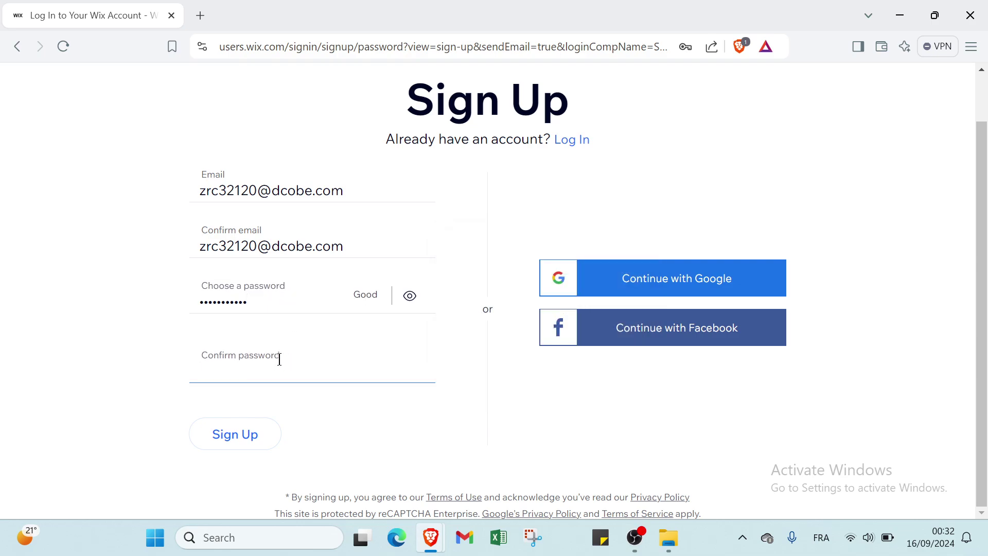
{"action": "type", "text": "•••••••••••"}
Create the account and answer 'For myself, my business or a friend' as the site's audience
{"action": "left_click", "coordinate": [279, 439]}
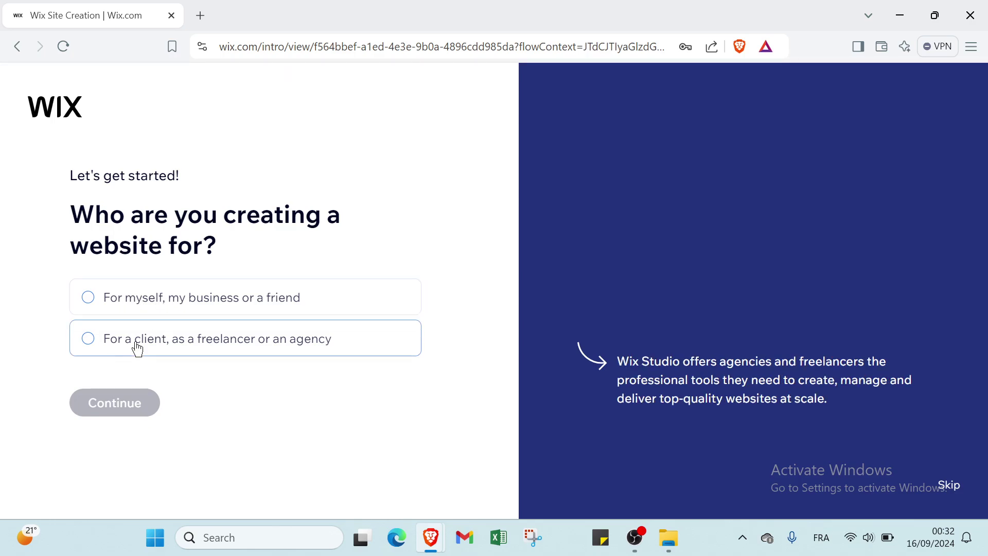
{"action": "left_click", "coordinate": [203, 315]}
{"action": "left_click", "coordinate": [152, 410]}
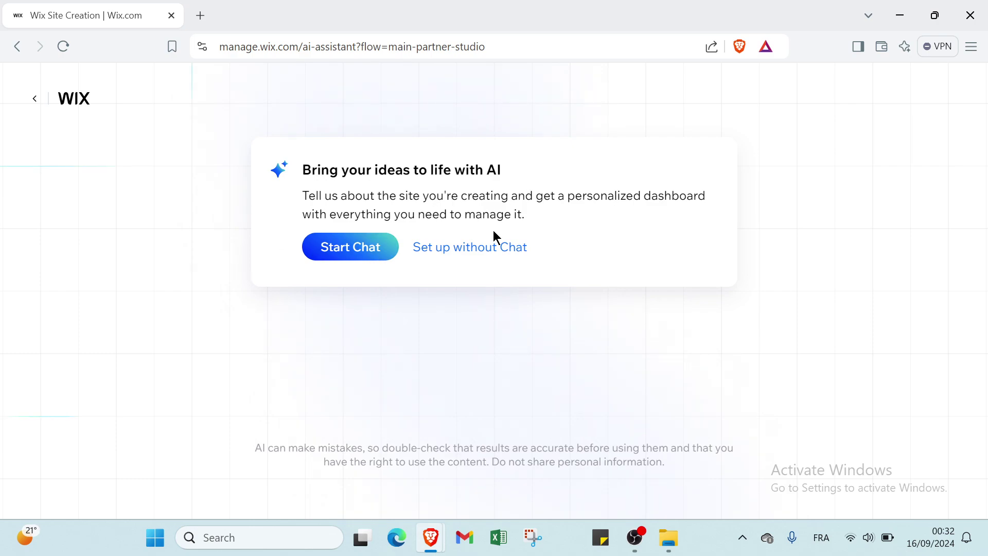
Start the AI chat and immediately end it to continue with setup
{"action": "left_click", "coordinate": [364, 249]}
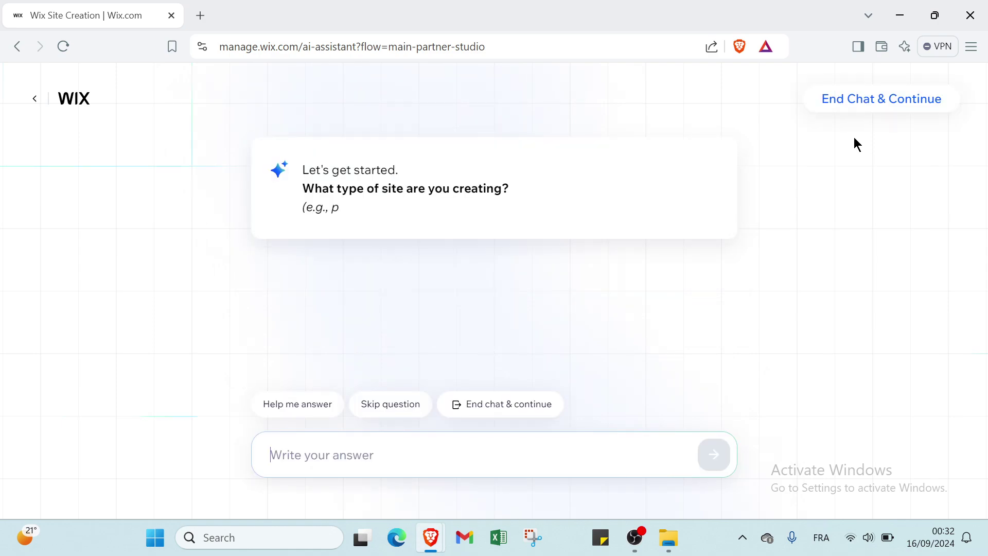
{"action": "left_click", "coordinate": [859, 113]}
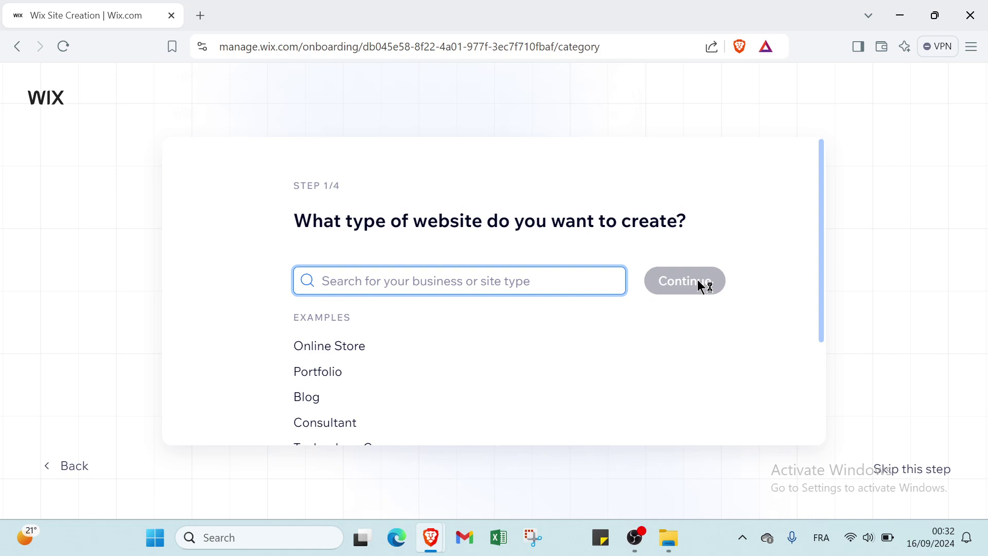
Pick the Online Store example as the website type and continue
{"action": "scroll", "coordinate": [388, 307], "scroll_direction": "down", "scroll_amount": 1}
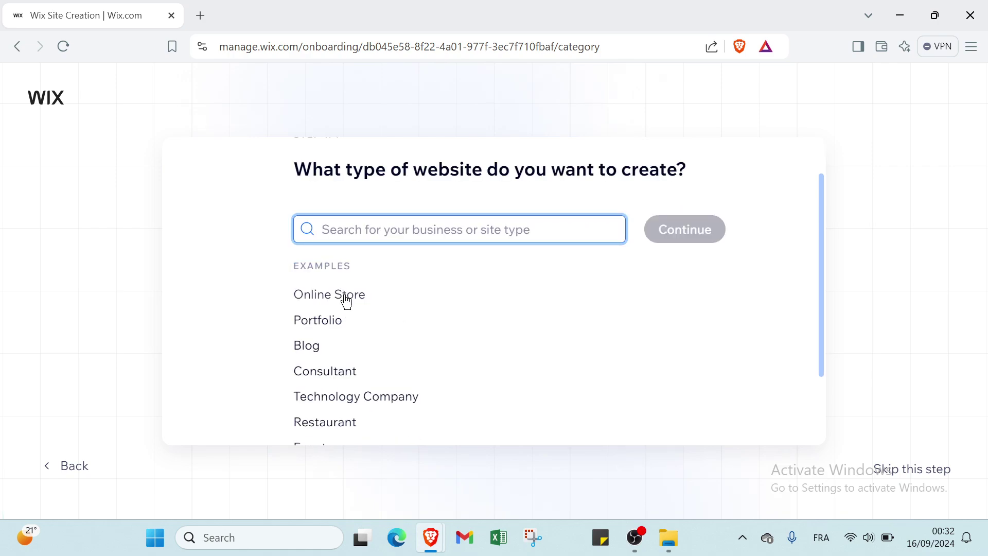
{"action": "scroll", "coordinate": [326, 329], "scroll_direction": "down", "scroll_amount": 1}
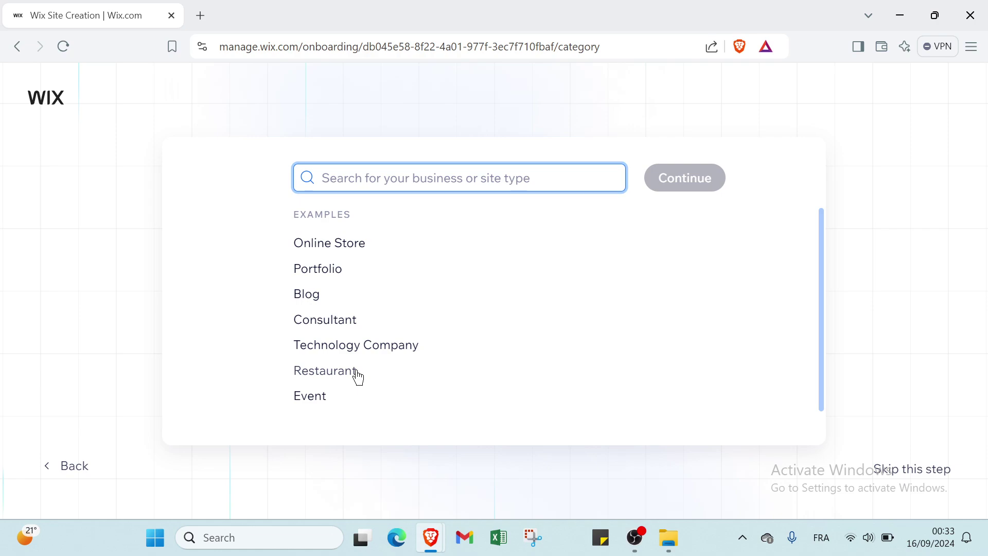
{"action": "scroll", "coordinate": [340, 345], "scroll_direction": "up", "scroll_amount": 2}
{"action": "left_click", "coordinate": [340, 346]}
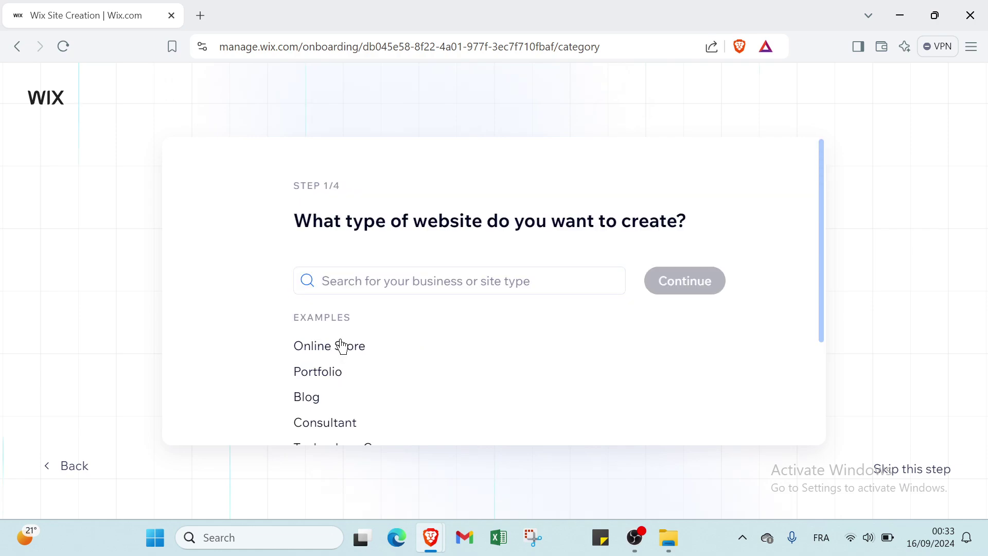
{"action": "left_click", "coordinate": [710, 286]}
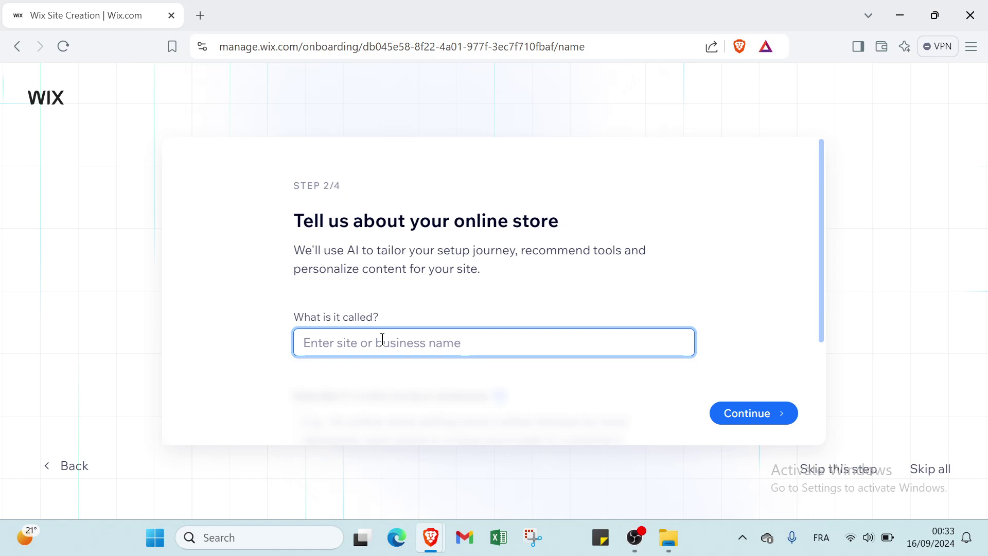
Enter ZIZASHOP as the store name and continue to the goals step
{"action": "type", "text": "Y"}
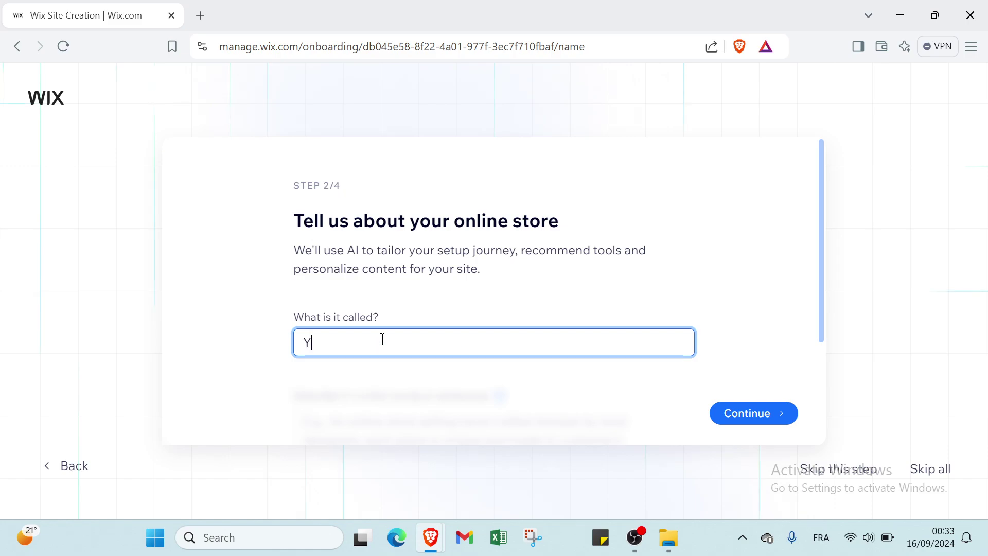
{"action": "key", "text": "BackSpace"}
{"action": "type", "text": "ZIZAS"}
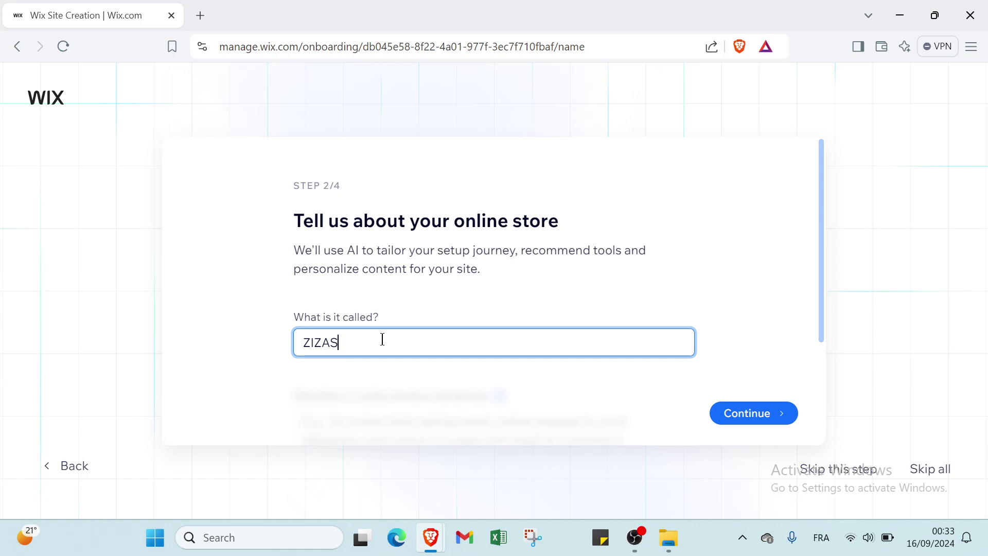
{"action": "type", "text": "HOP"}
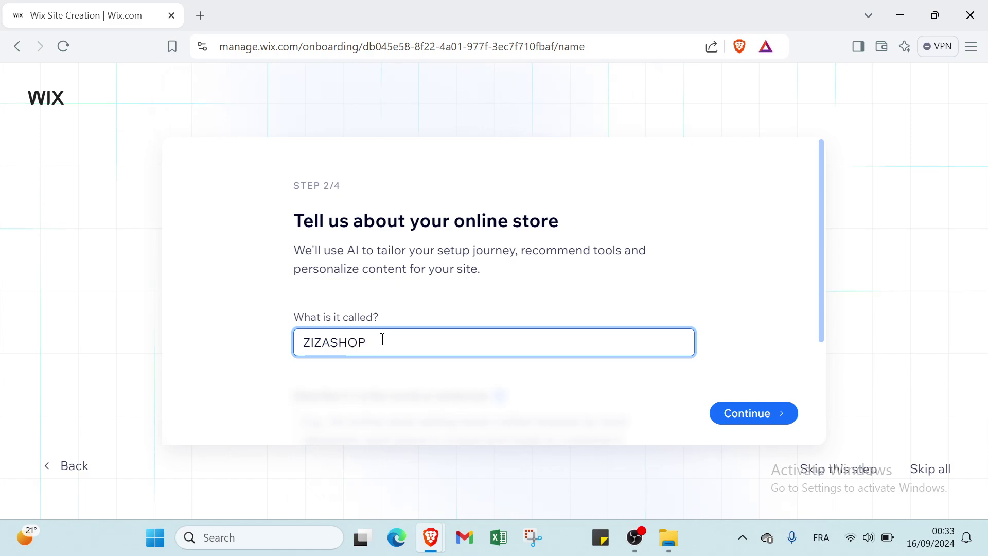
{"action": "left_click", "coordinate": [750, 412]}
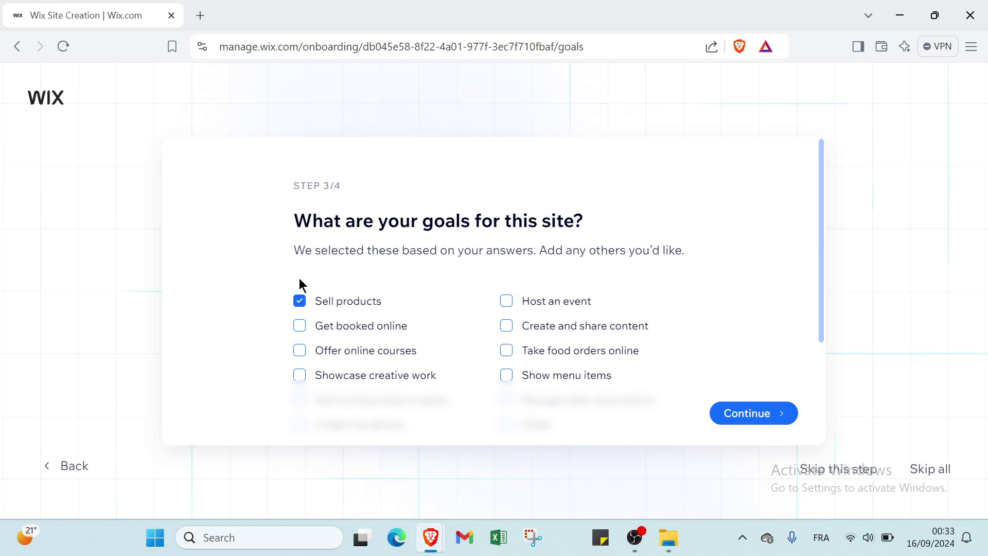
Keep 'Sell products' as the site goal and continue to Step 4/4
{"action": "left_click", "coordinate": [736, 414]}
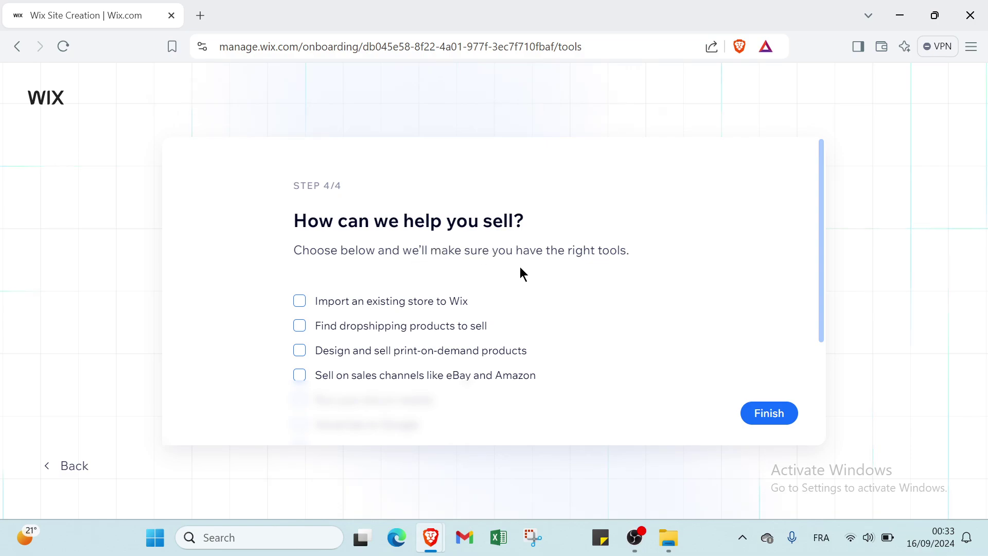
Select only 'Import an existing store to Wix', leaving dropshipping unticked, and finish onboarding
{"action": "left_click", "coordinate": [300, 306]}
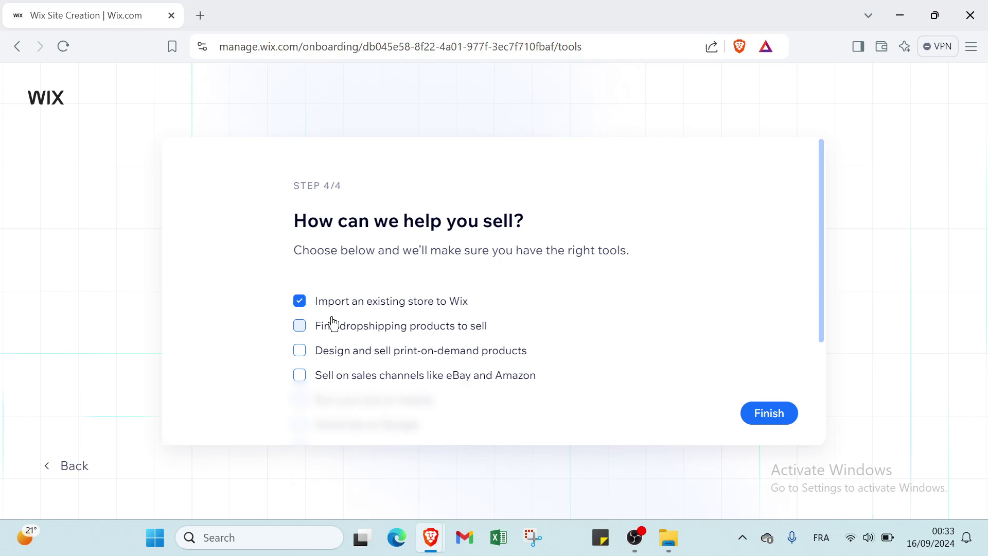
{"action": "left_click", "coordinate": [317, 329]}
{"action": "scroll", "coordinate": [331, 344], "scroll_direction": "down", "scroll_amount": 3}
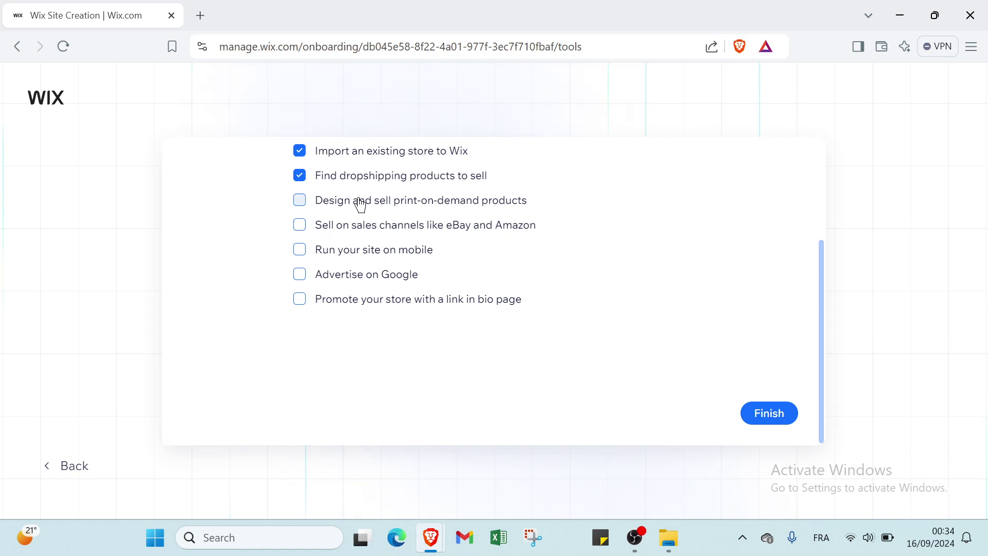
{"action": "left_click", "coordinate": [327, 174]}
{"action": "left_click", "coordinate": [337, 160]}
{"action": "left_click", "coordinate": [335, 157]}
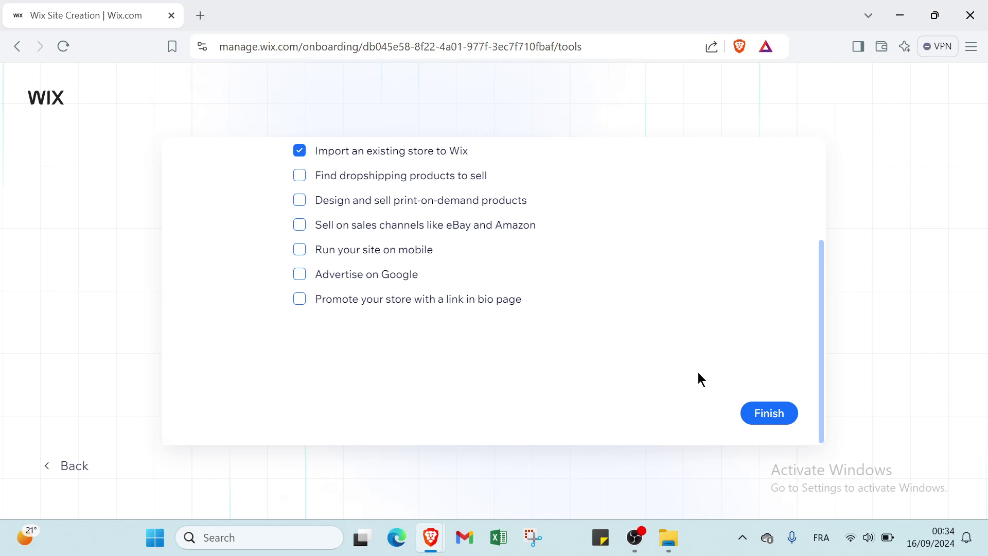
{"action": "left_click", "coordinate": [758, 421]}
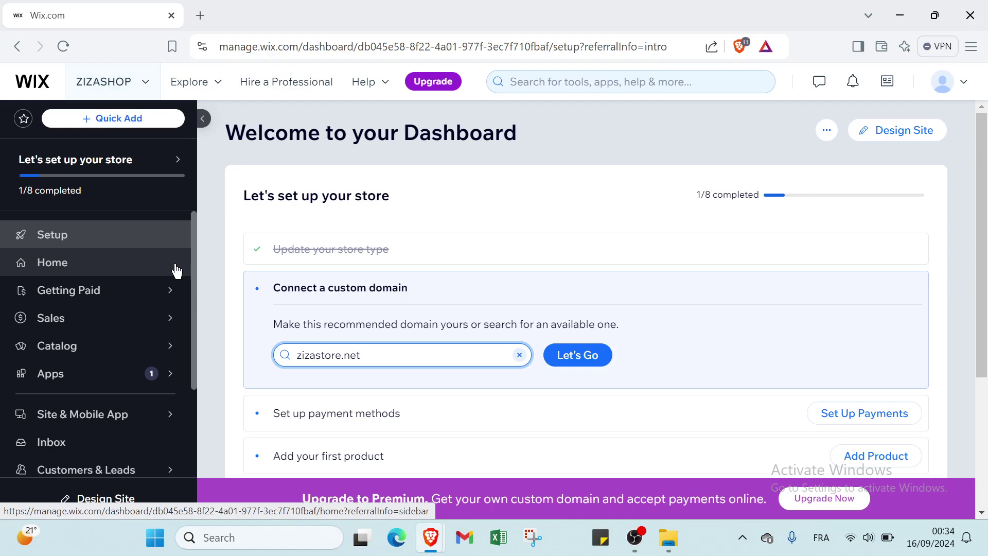
Look over the ZIZASHOP dashboard and choose Design Site
{"action": "scroll", "coordinate": [152, 278], "scroll_direction": "down", "scroll_amount": 1}
{"action": "scroll", "coordinate": [139, 324], "scroll_direction": "down", "scroll_amount": 1}
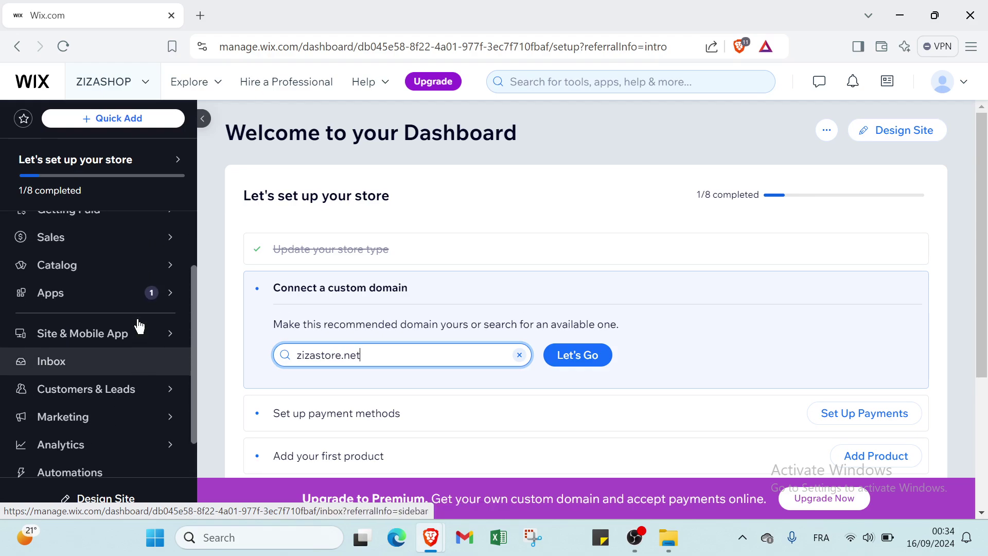
{"action": "scroll", "coordinate": [129, 319], "scroll_direction": "up", "scroll_amount": 3}
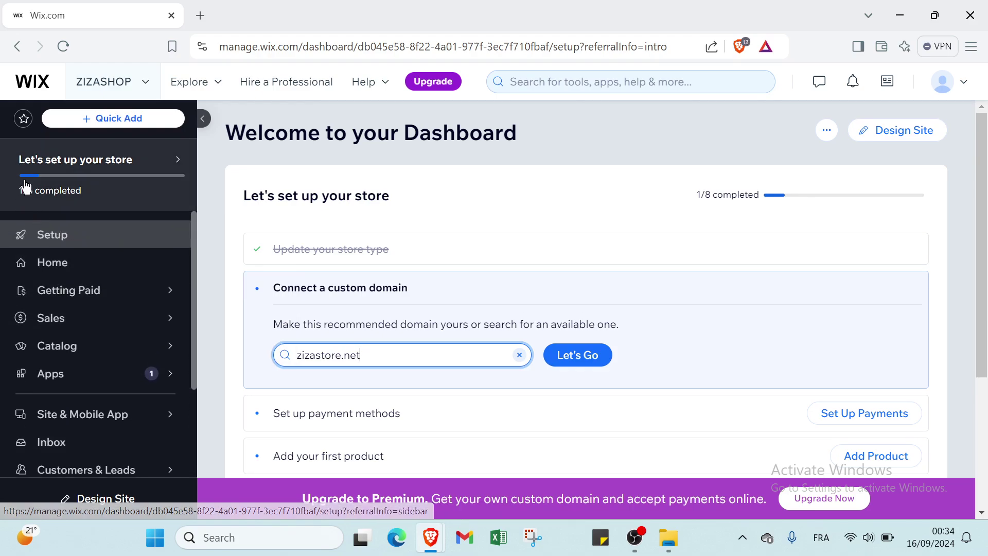
{"action": "mouse_move", "coordinate": [74, 175]}
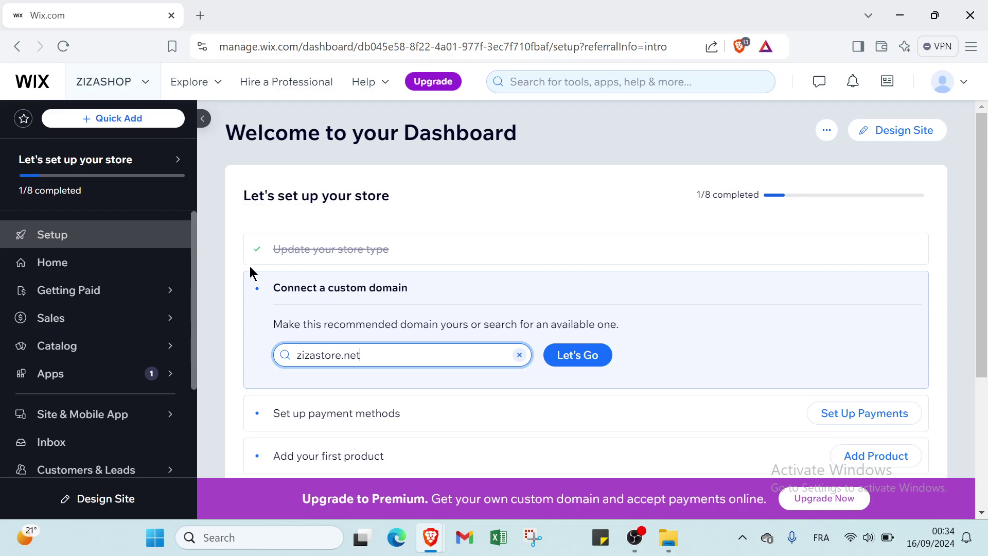
{"action": "mouse_move", "coordinate": [16, 194]}
{"action": "scroll", "coordinate": [388, 329], "scroll_direction": "down", "scroll_amount": 3}
{"action": "scroll", "coordinate": [374, 326], "scroll_direction": "up", "scroll_amount": 3}
{"action": "left_click", "coordinate": [902, 128]}
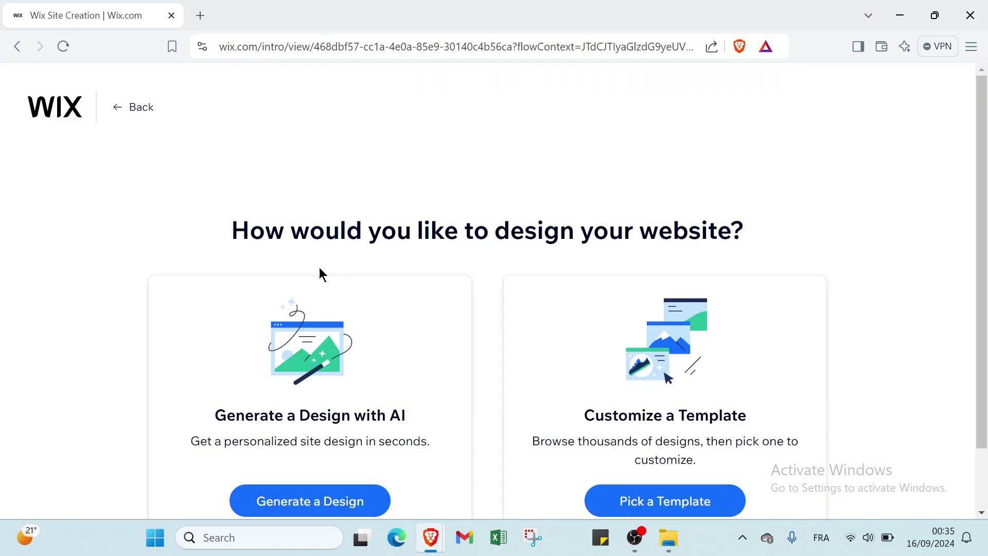
Generate an AI design for ZIZASHOP, producing the 'Discover Unique Finds' homepage preview
{"action": "scroll", "coordinate": [317, 265], "scroll_direction": "down", "scroll_amount": 2}
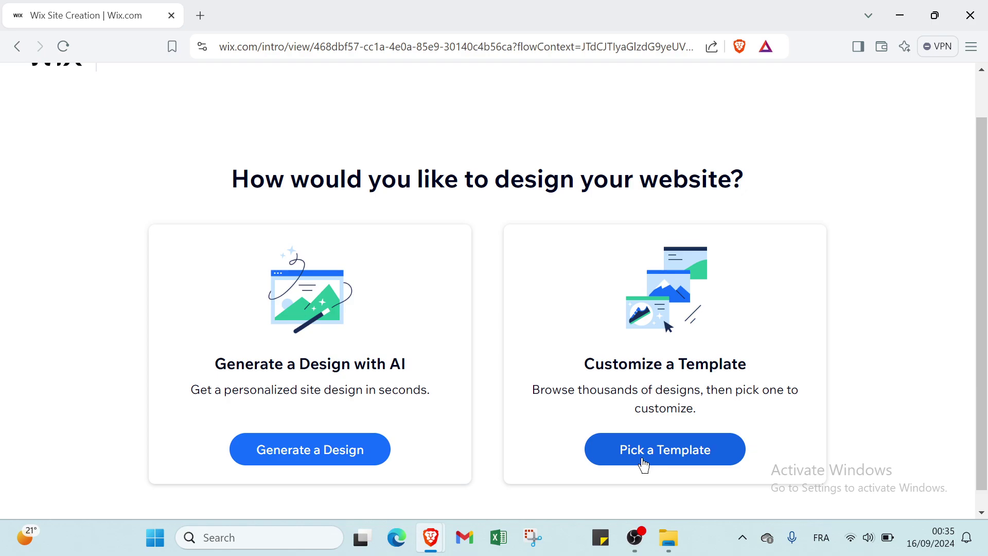
{"action": "left_click", "coordinate": [350, 450]}
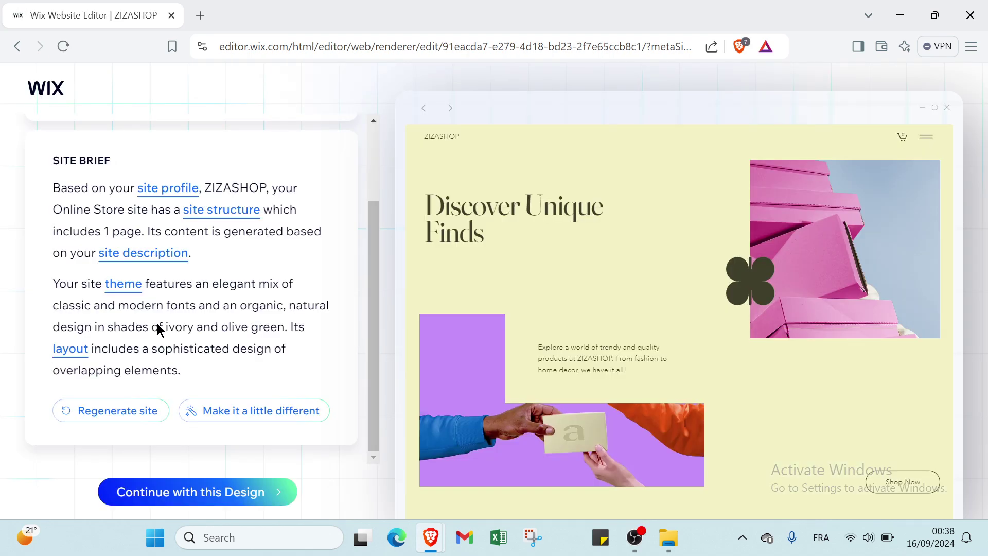
Continue with the AI-generated ZIZASHOP design to reach the own-domain prompt
{"action": "left_click", "coordinate": [187, 508]}
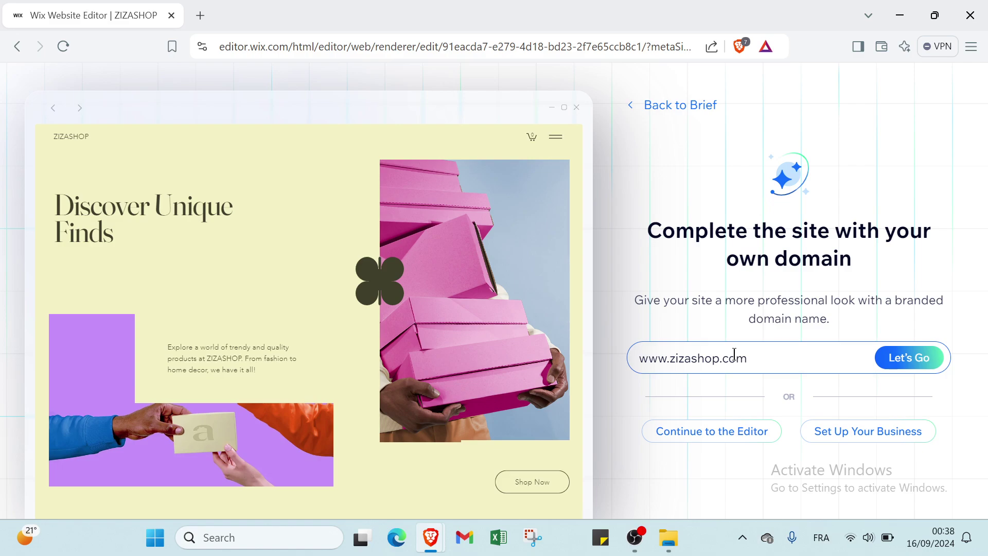
{"action": "left_click", "coordinate": [894, 359]}
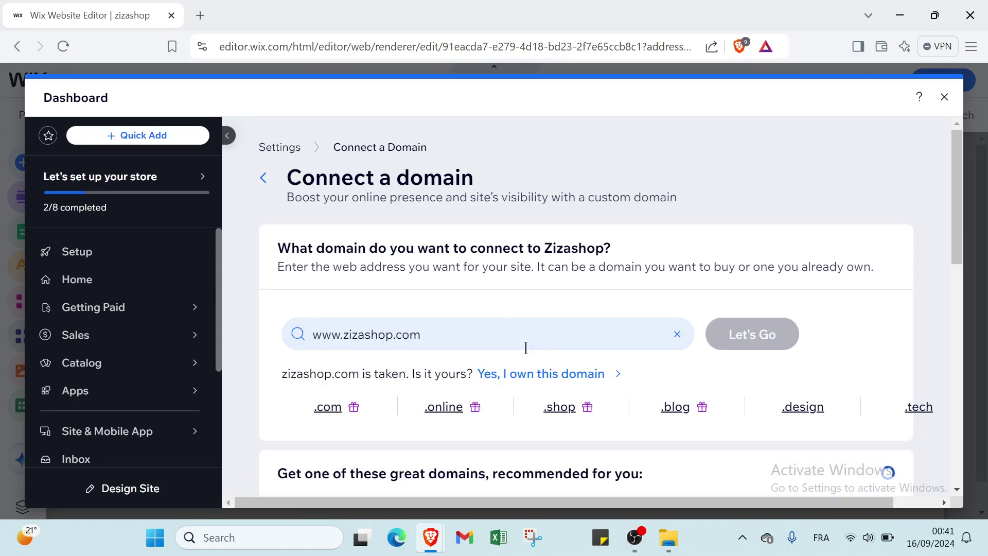
Scan the list of alternative zizashop domain suggestions, then start a new blank browser tab
{"action": "scroll", "coordinate": [481, 282], "scroll_direction": "down", "scroll_amount": 3}
{"action": "scroll", "coordinate": [480, 279], "scroll_direction": "up", "scroll_amount": 2}
{"action": "scroll", "coordinate": [481, 283], "scroll_direction": "up", "scroll_amount": 1}
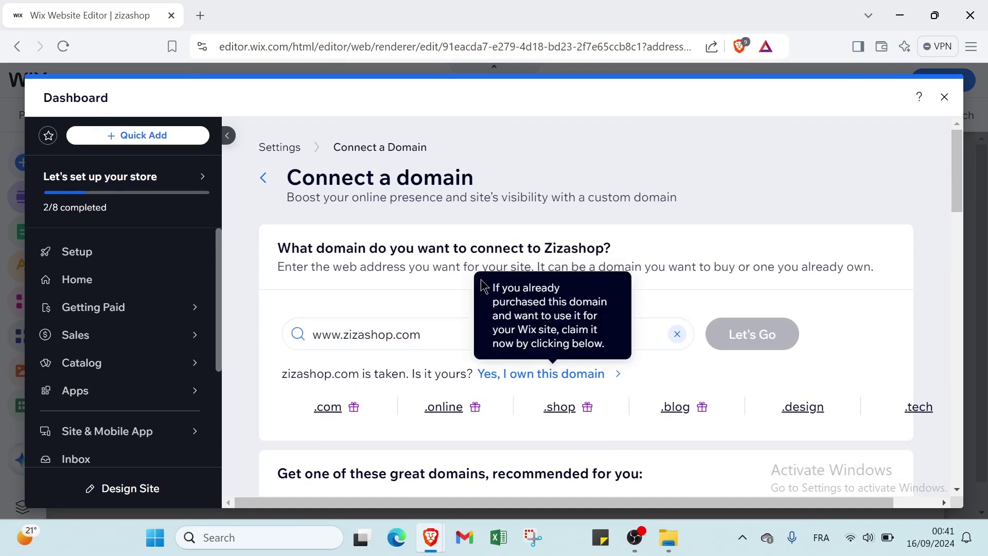
{"action": "scroll", "coordinate": [452, 346], "scroll_direction": "down", "scroll_amount": 3}
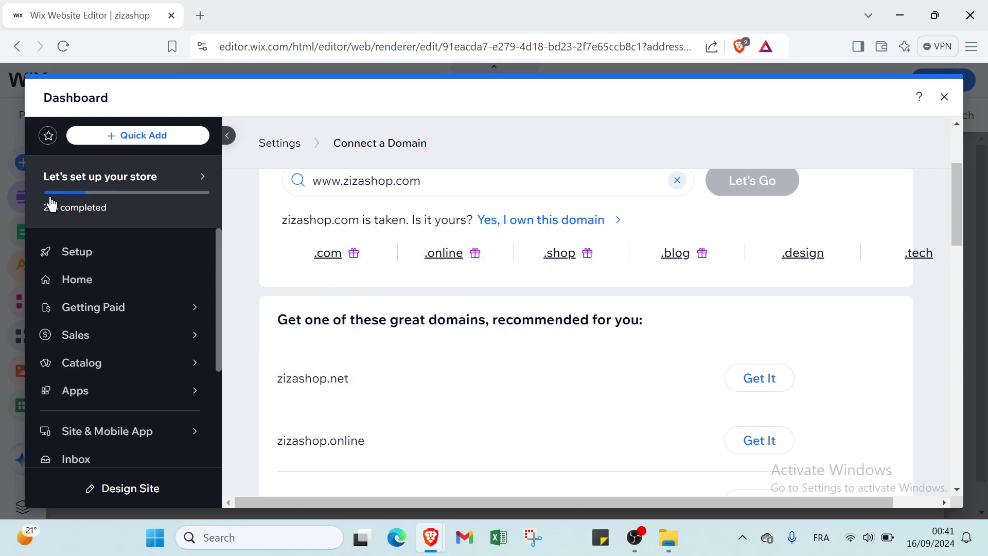
{"action": "mouse_move", "coordinate": [121, 187]}
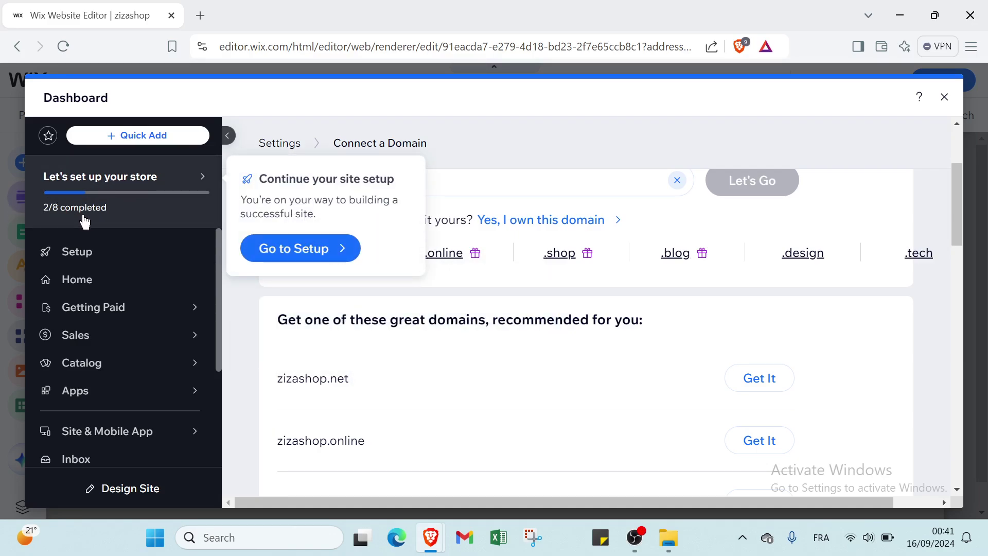
{"action": "scroll", "coordinate": [402, 324], "scroll_direction": "down", "scroll_amount": 2}
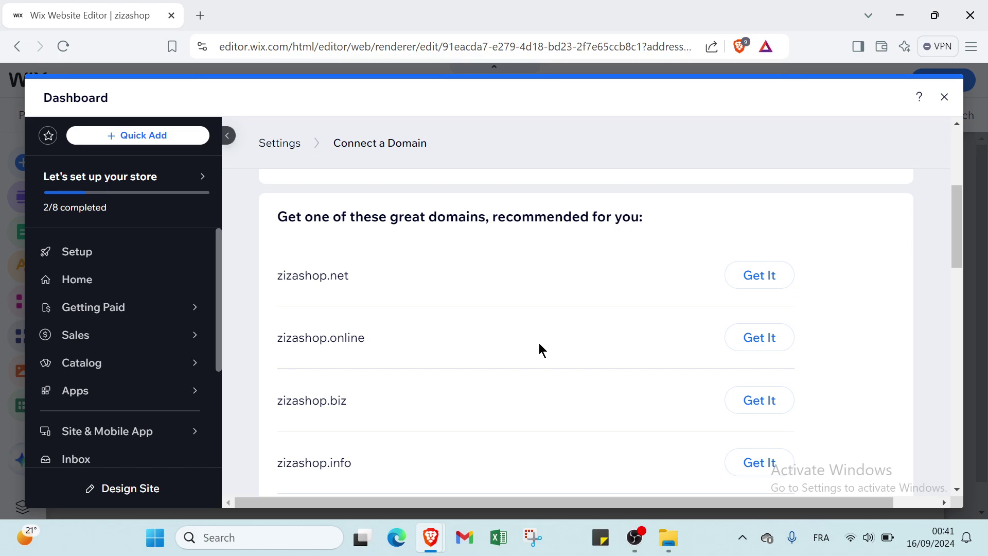
{"action": "scroll", "coordinate": [619, 322], "scroll_direction": "down", "scroll_amount": 7}
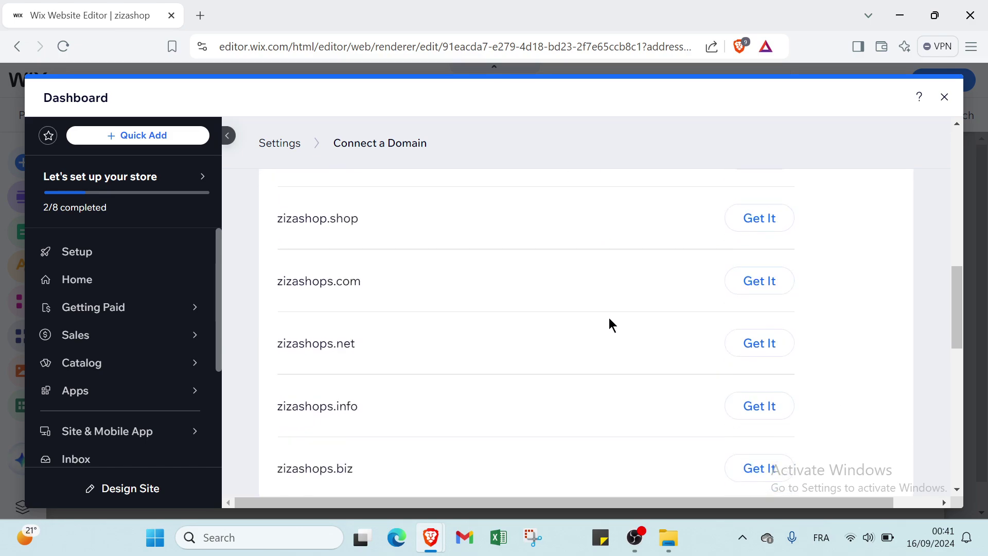
{"action": "scroll", "coordinate": [609, 317], "scroll_direction": "up", "scroll_amount": 6}
{"action": "left_click", "coordinate": [200, 15]}
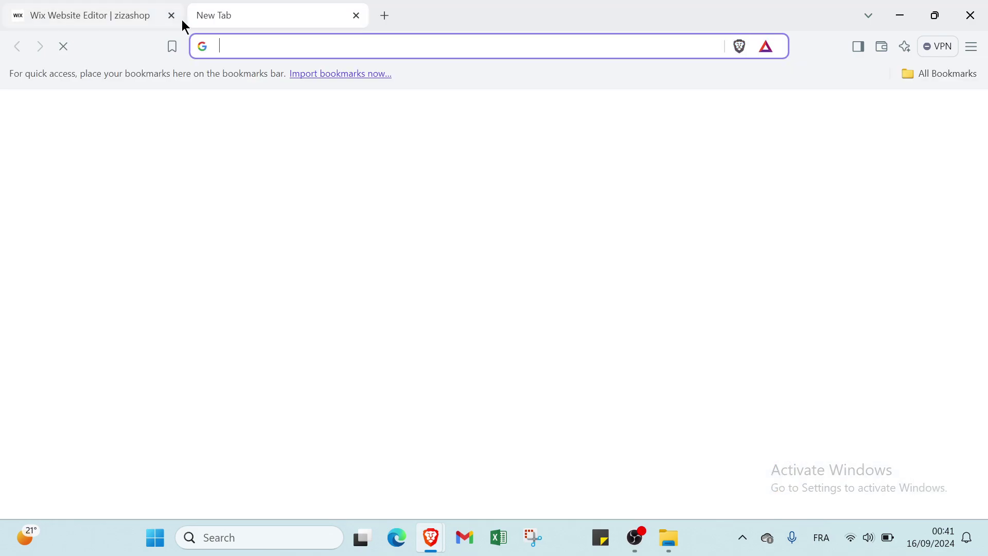